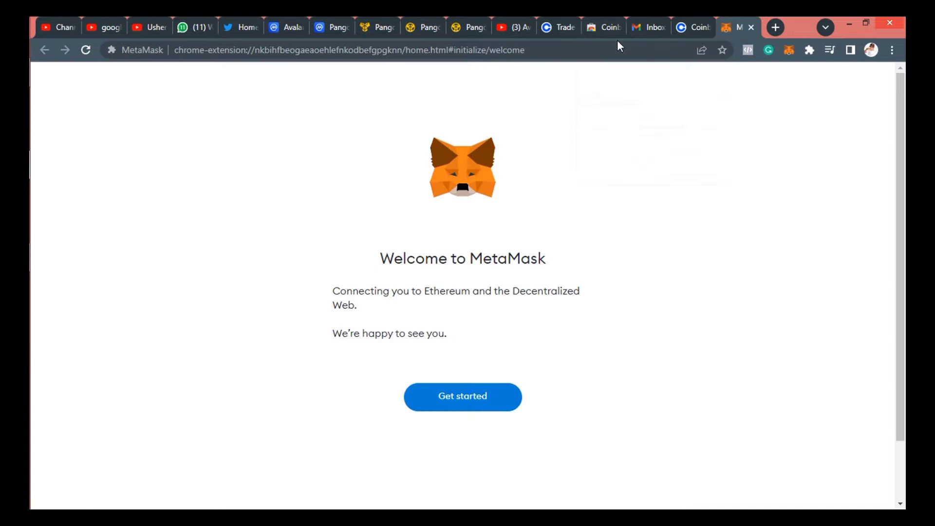
Step: Import the existing wallet into MetaMask from its 12-word Secret Recovery Phrase with a new password
left_click(454, 400)
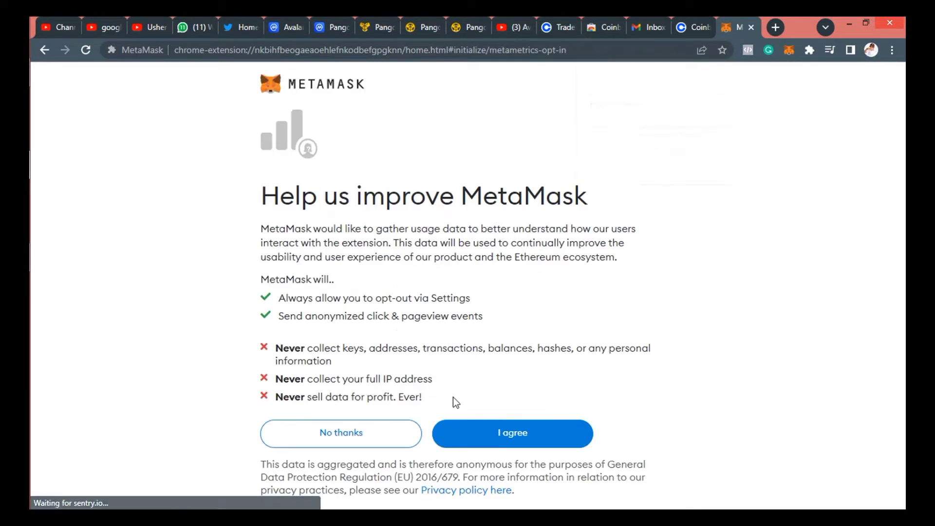
left_click(494, 433)
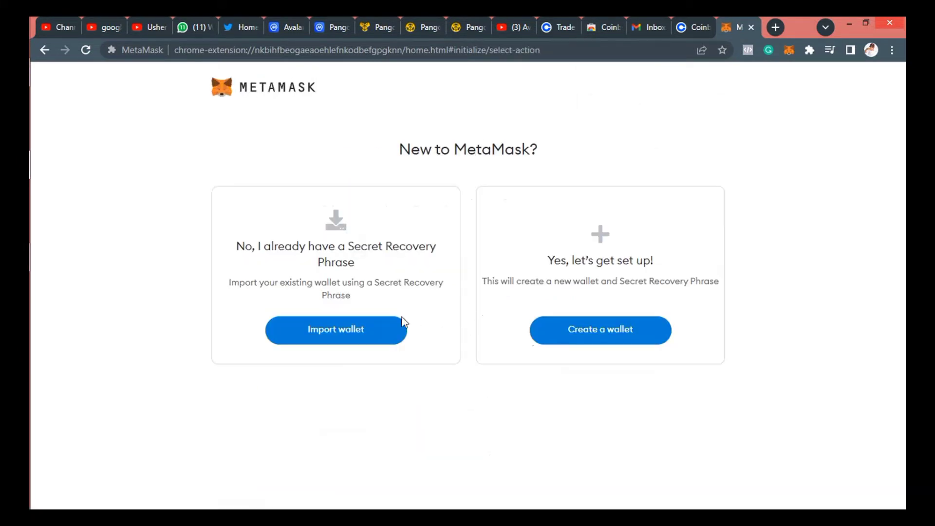
left_click(357, 330)
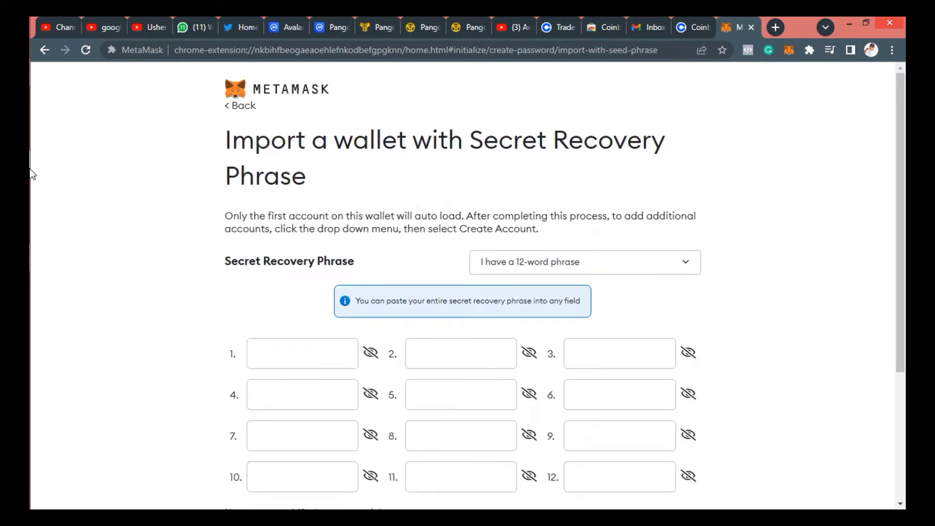
mouse_move(38, 118)
left_click(43, 74)
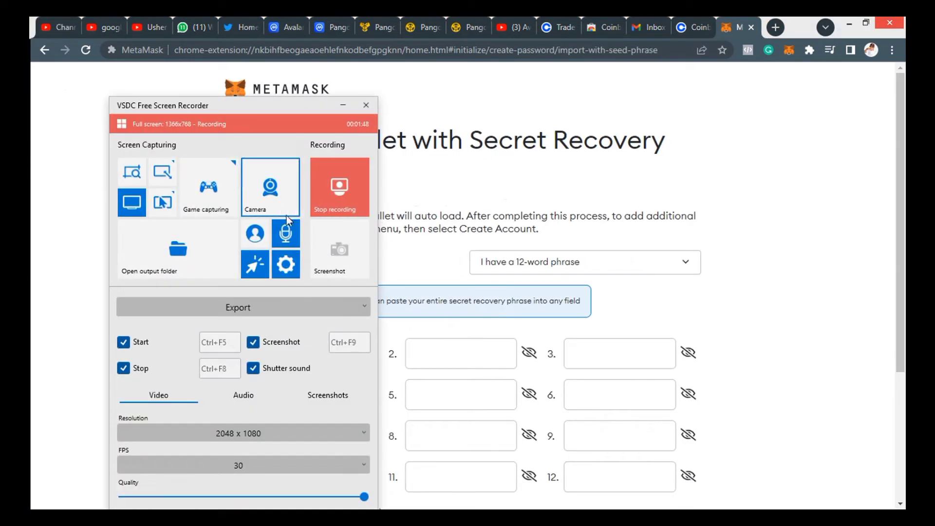
left_click(336, 189)
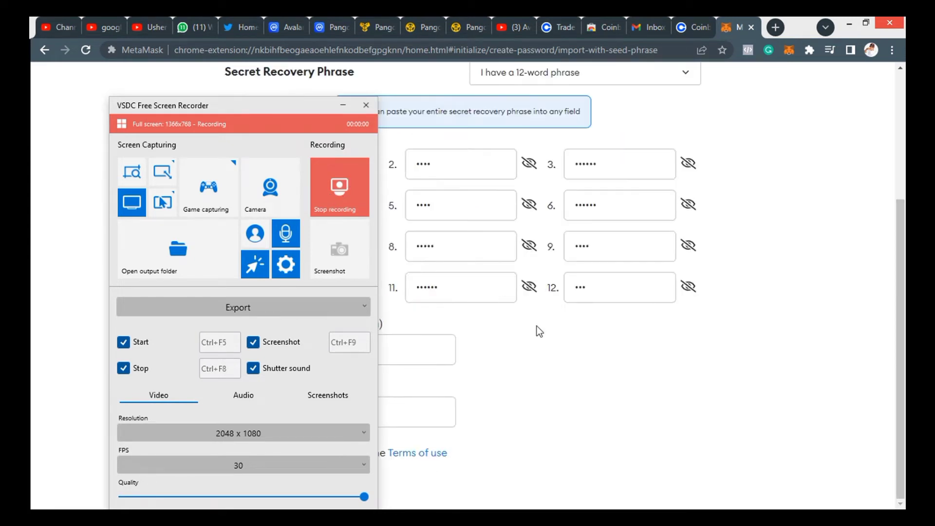
left_click(536, 326)
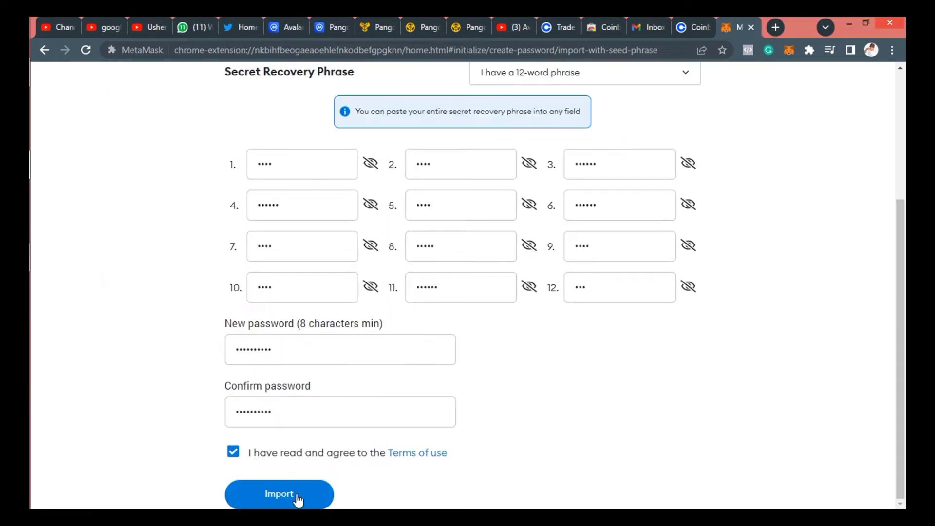
left_click(297, 494)
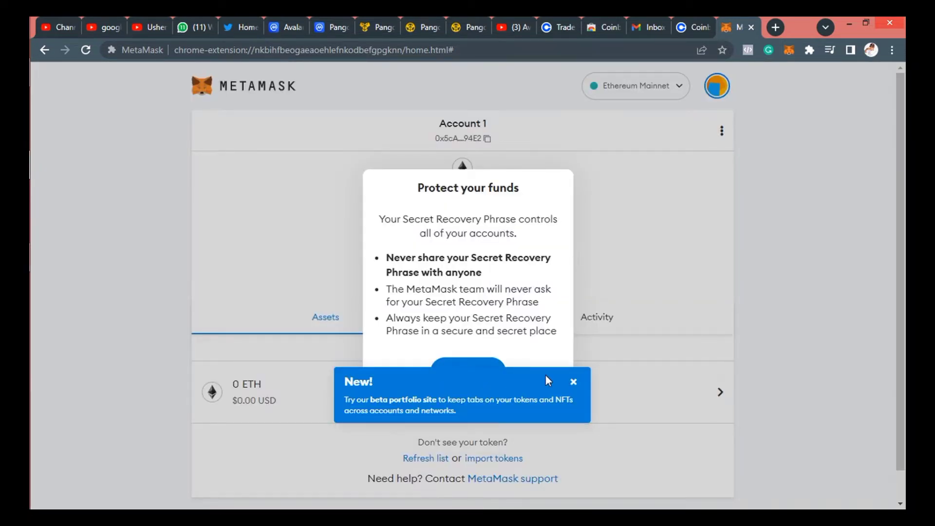
Step: Dismiss the portfolio and recovery-phrase notices, and look over the Add network page and saved networks list
left_click(575, 383)
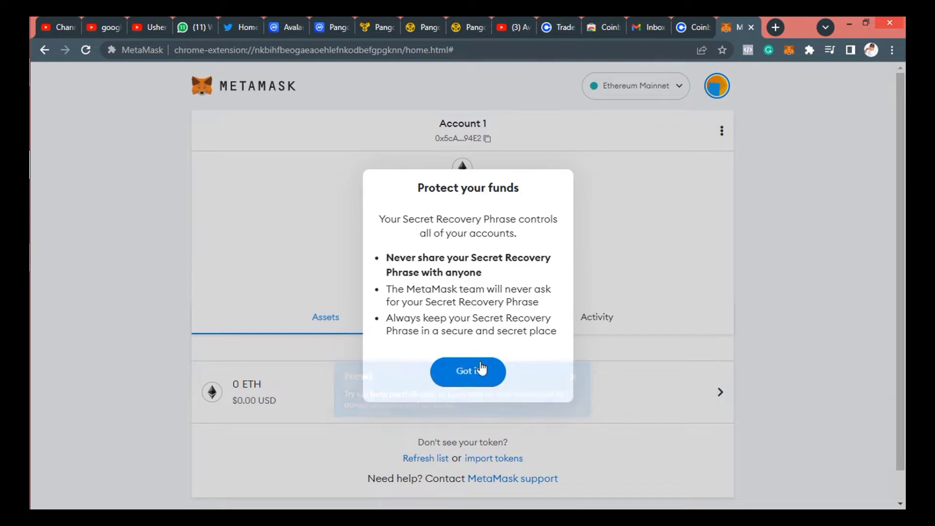
left_click(466, 374)
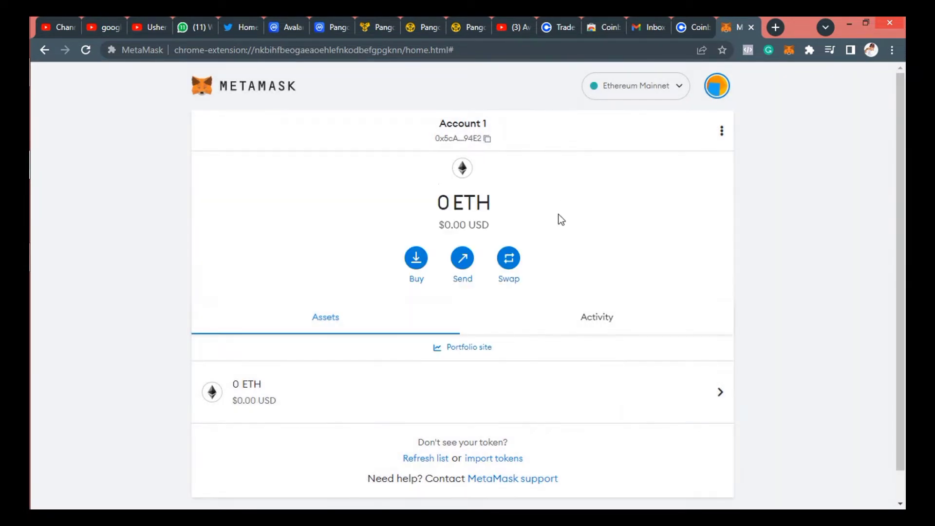
left_click(663, 89)
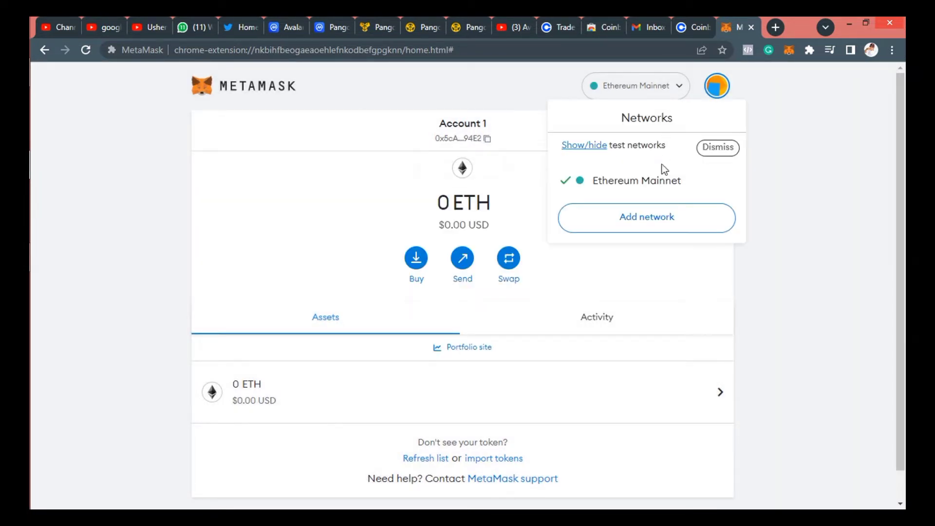
left_click(658, 220)
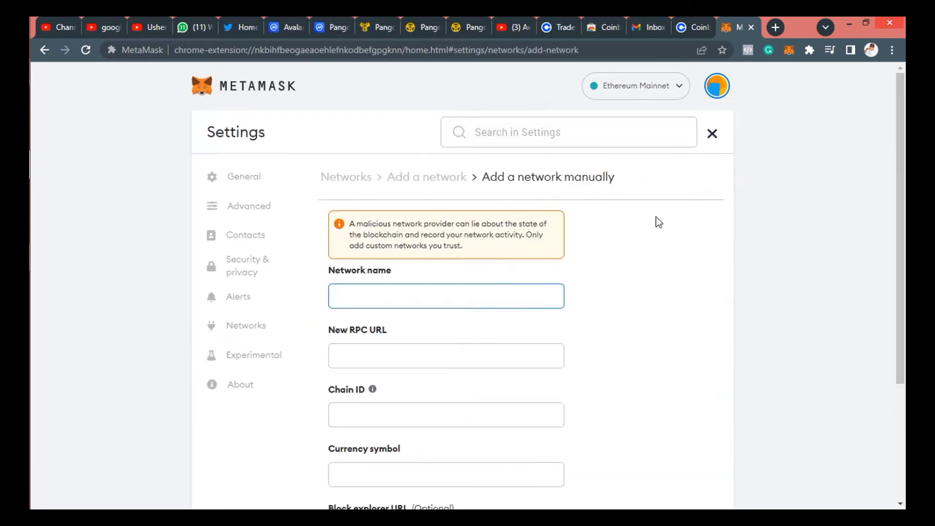
left_click(711, 135)
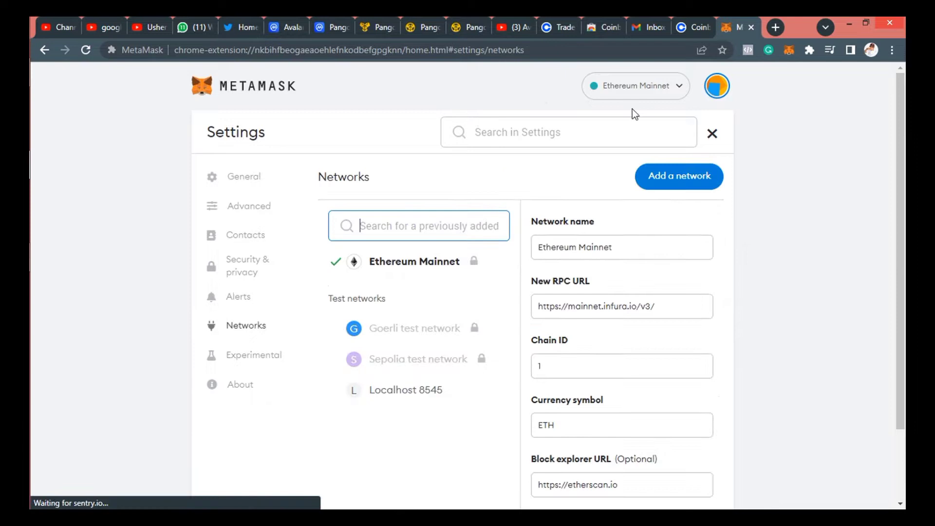
left_click(595, 28)
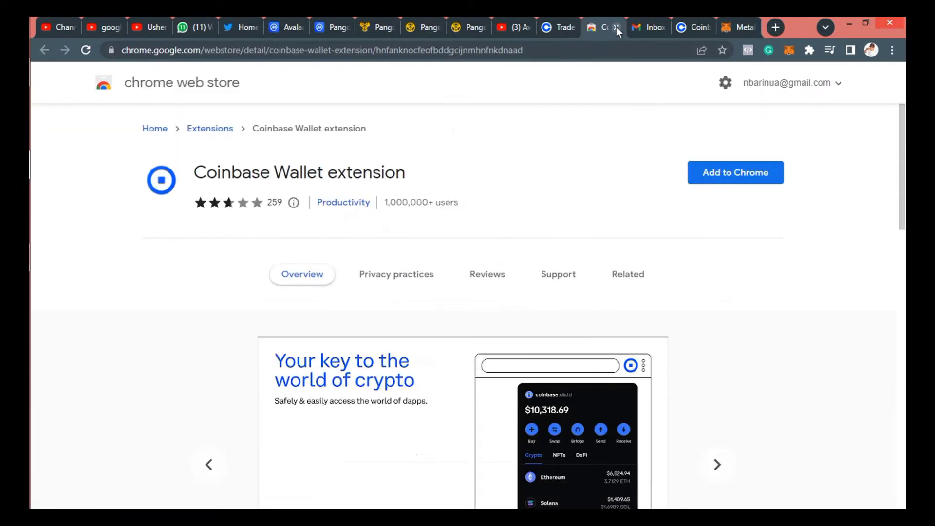
Step: Close the web store tab and connect MetaMask Account 1 to the Pangolin dashboard
left_click(616, 27)
left_click(475, 16)
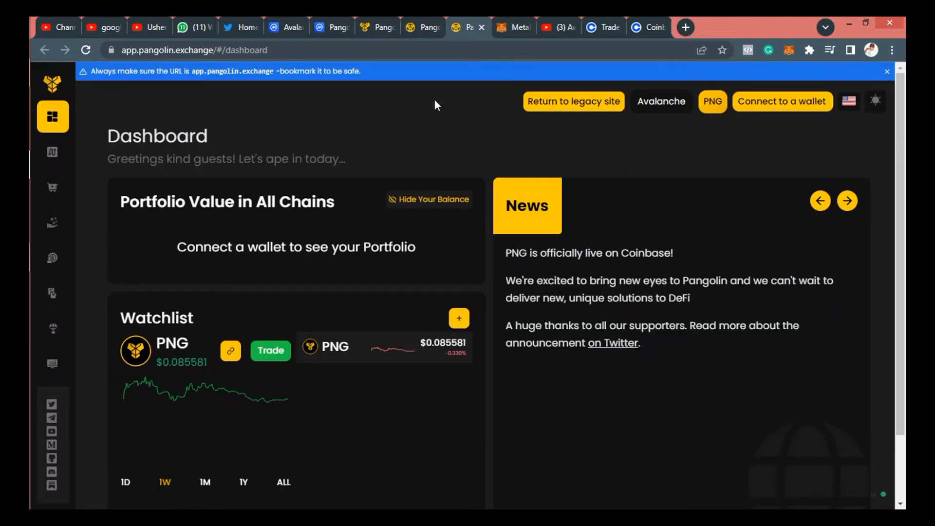
left_click(757, 113)
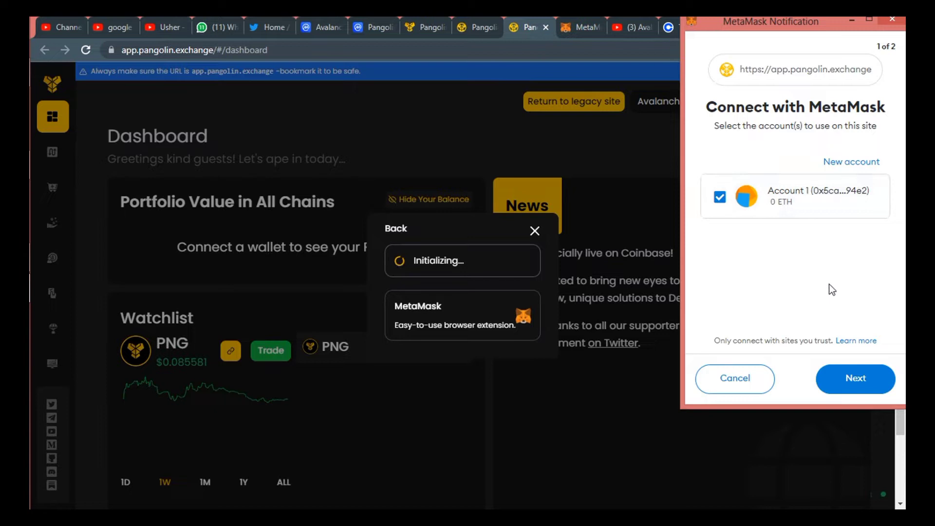
left_click(852, 378)
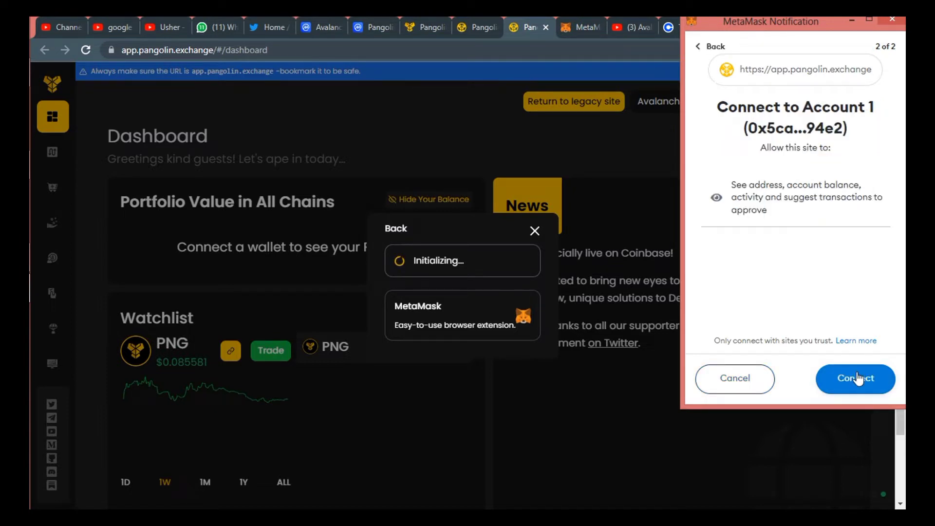
left_click(855, 380)
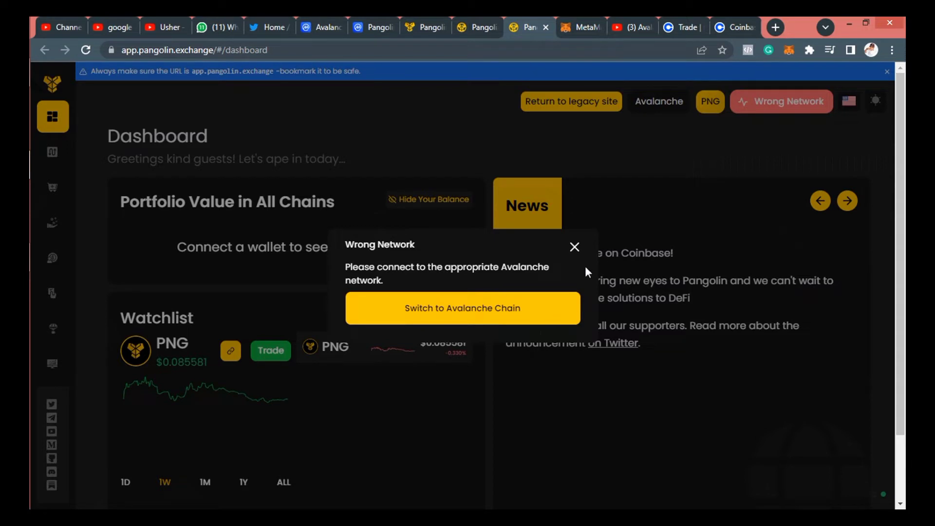
Step: Request switching to Avalanche Chain, close the stalled MetaMask popup, and start a new tab
left_click(478, 315)
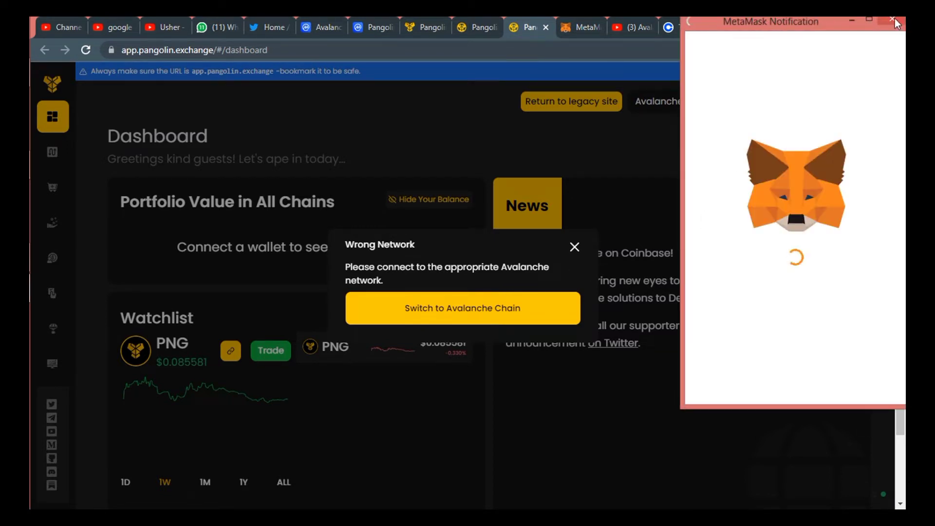
left_click(892, 19)
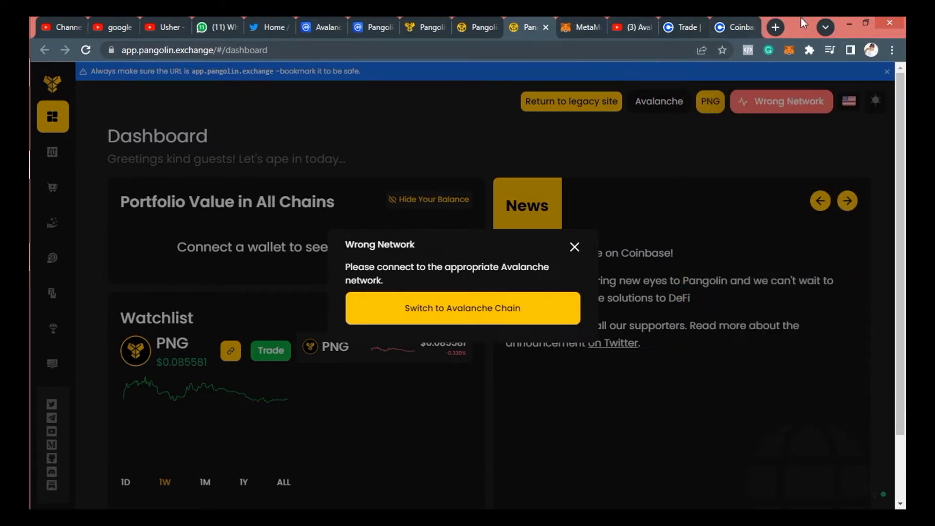
left_click(770, 28)
Step: Search Google for 'chainlist.org evmos' and open the Chainlist.org site
type("c")
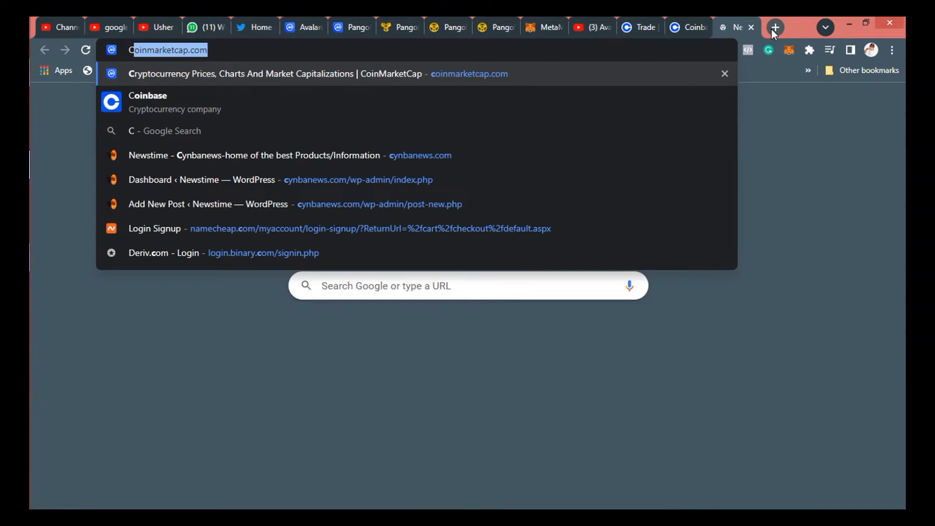
key("BackSpace")
key("BackSpace")
type("CH")
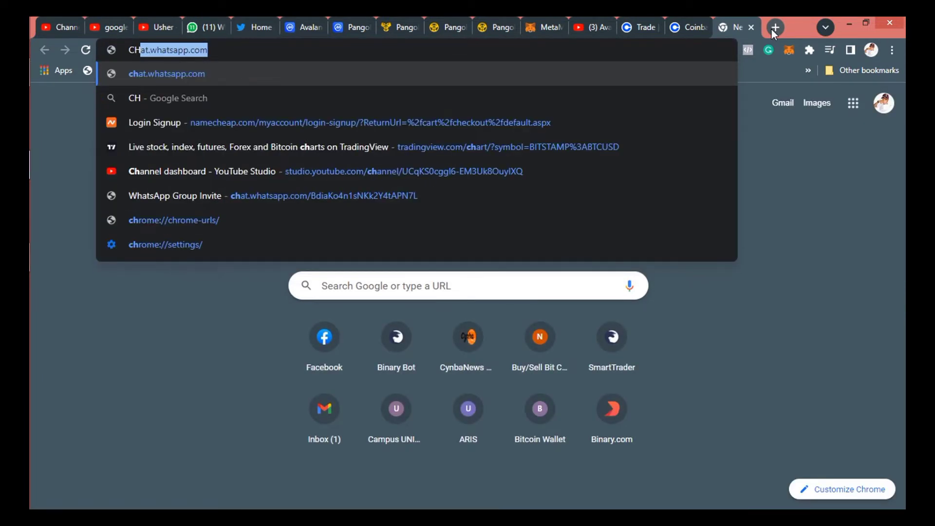
type("AIN")
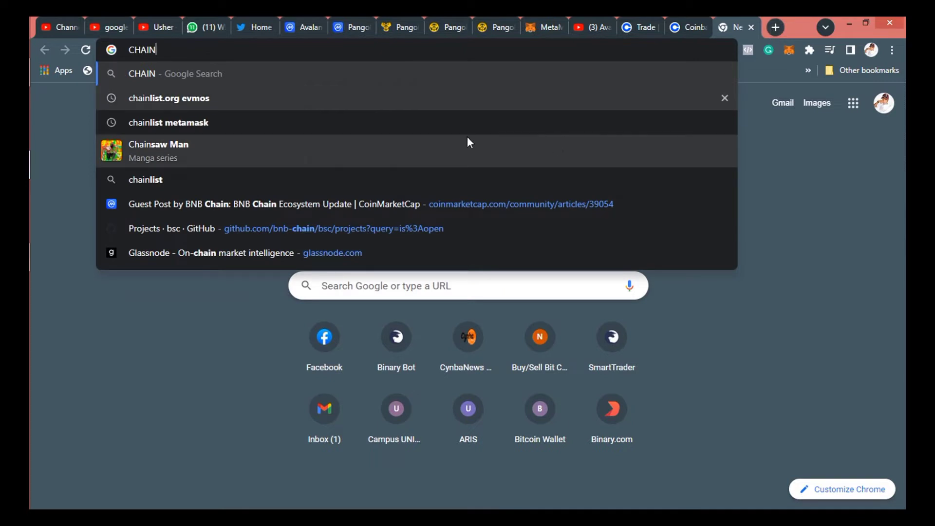
left_click(376, 98)
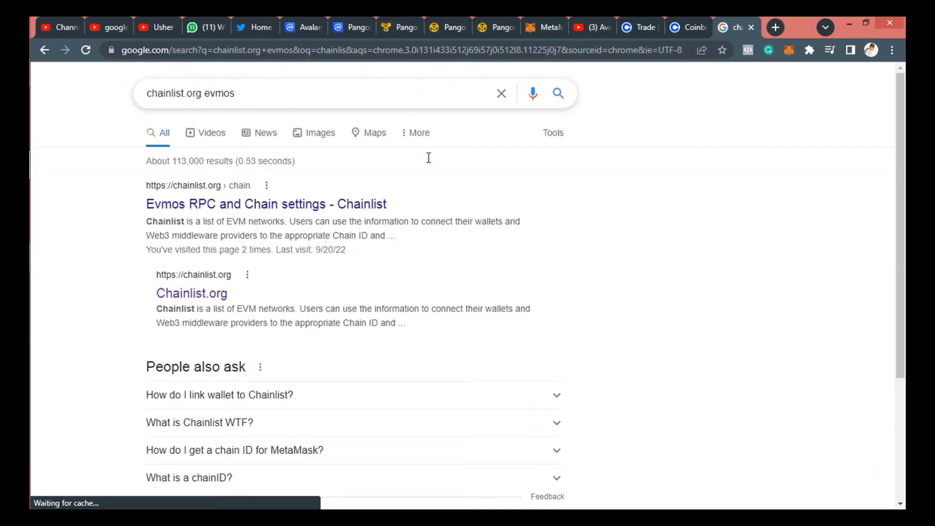
left_click(223, 276)
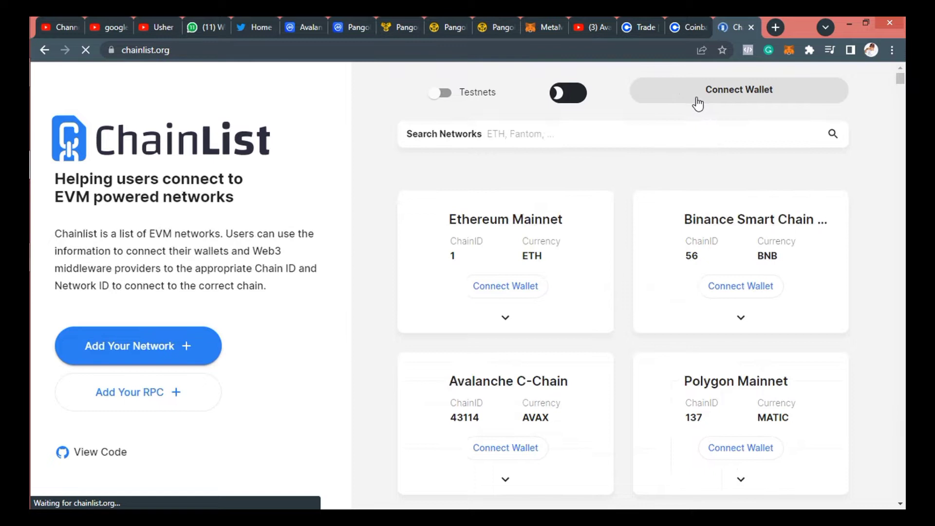
Step: Connect MetaMask Account 1 to Chainlist from the Avalanche C-Chain card
left_click(635, 138)
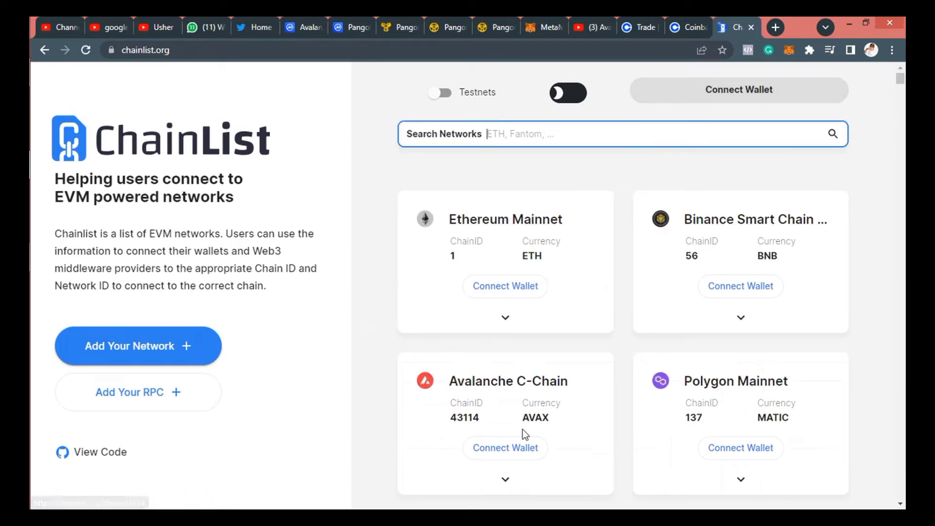
left_click(522, 447)
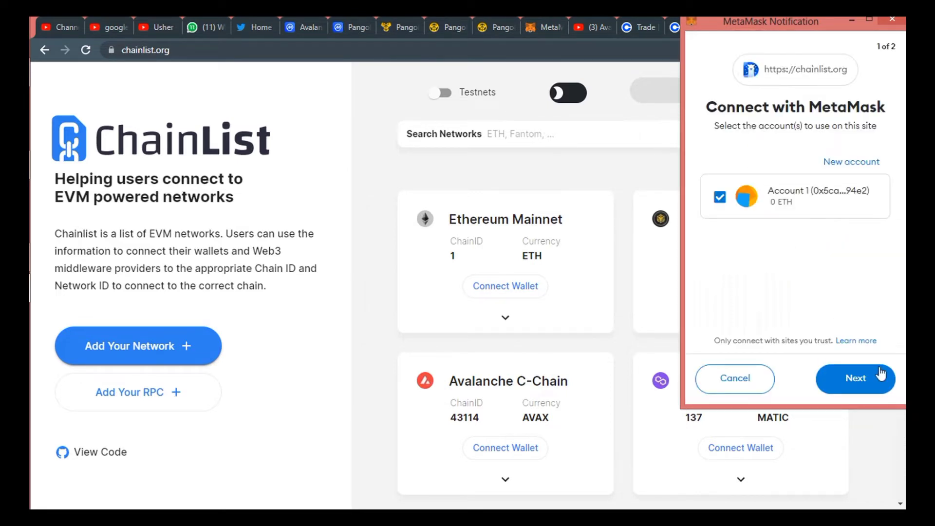
left_click(871, 385)
left_click(871, 385)
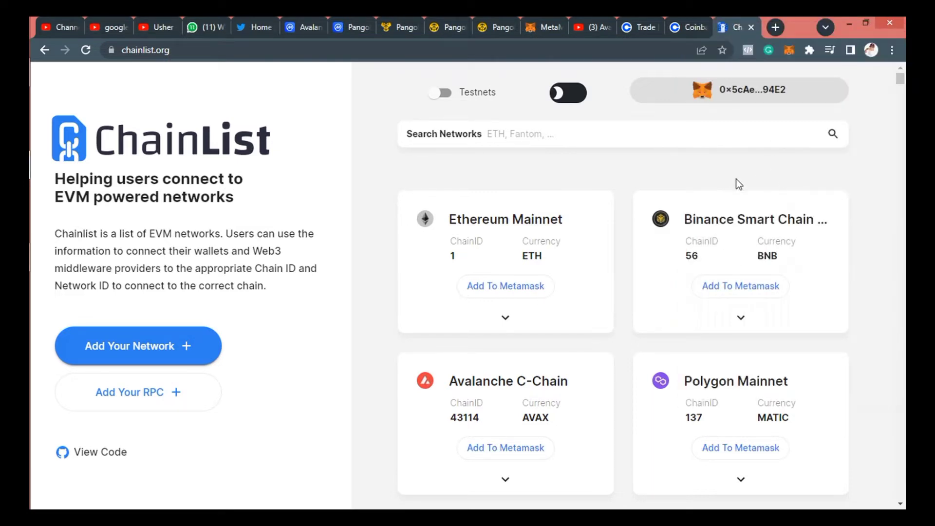
Step: Close MetaMask settings, check the wallet's network list, and reload the wallet page
left_click(541, 27)
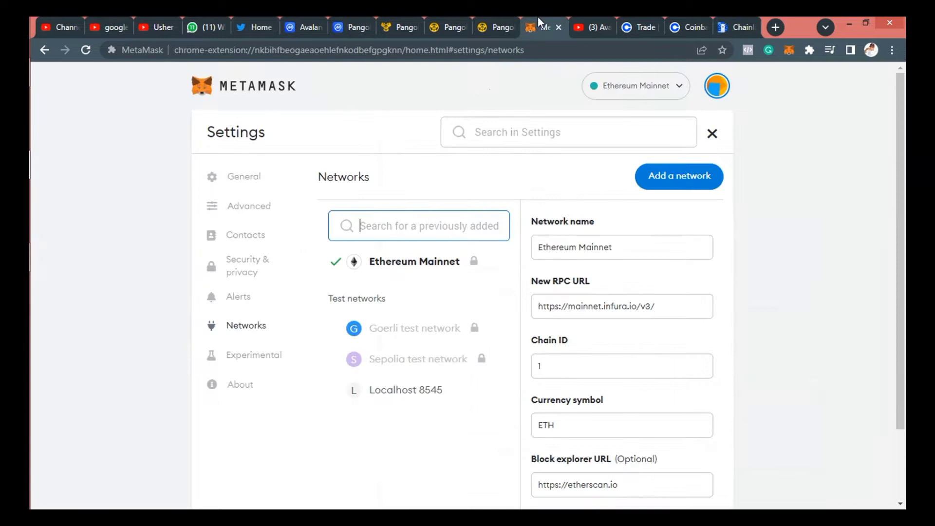
left_click(712, 133)
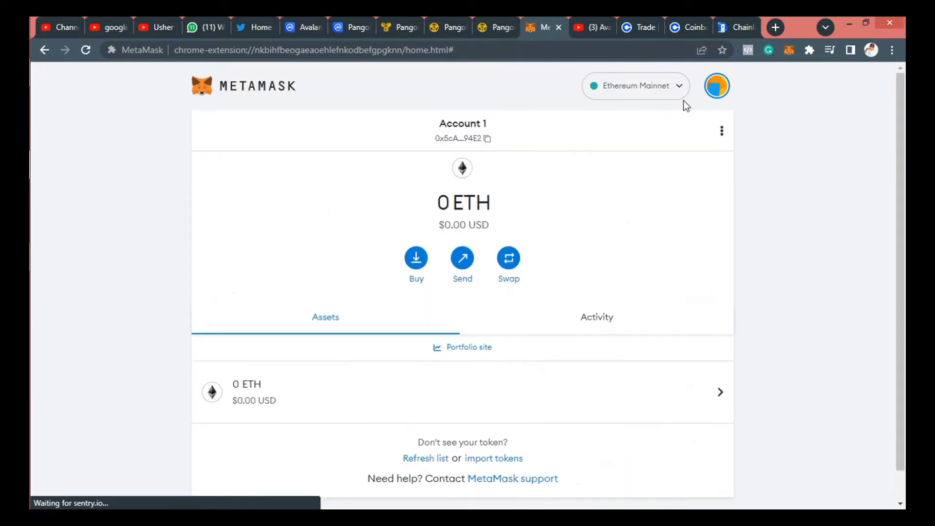
left_click(679, 88)
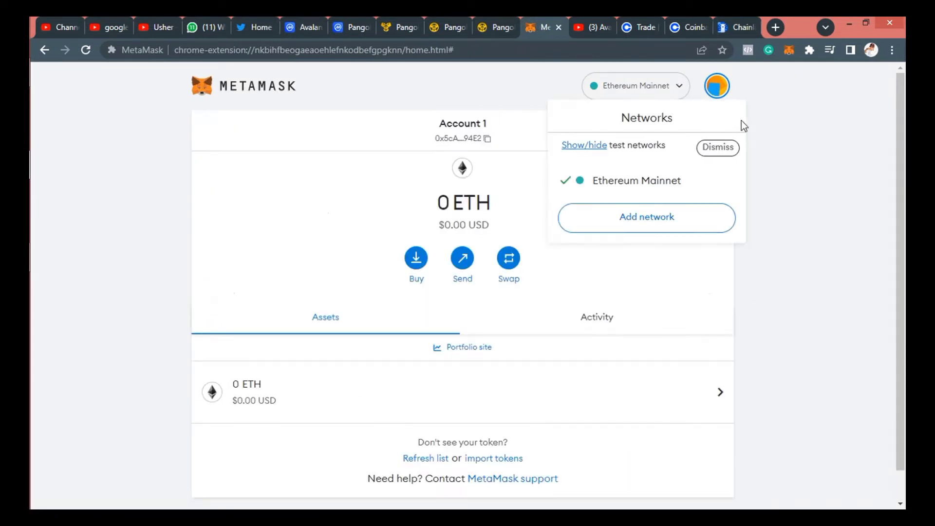
left_click(797, 113)
right_click(796, 113)
left_click(814, 153)
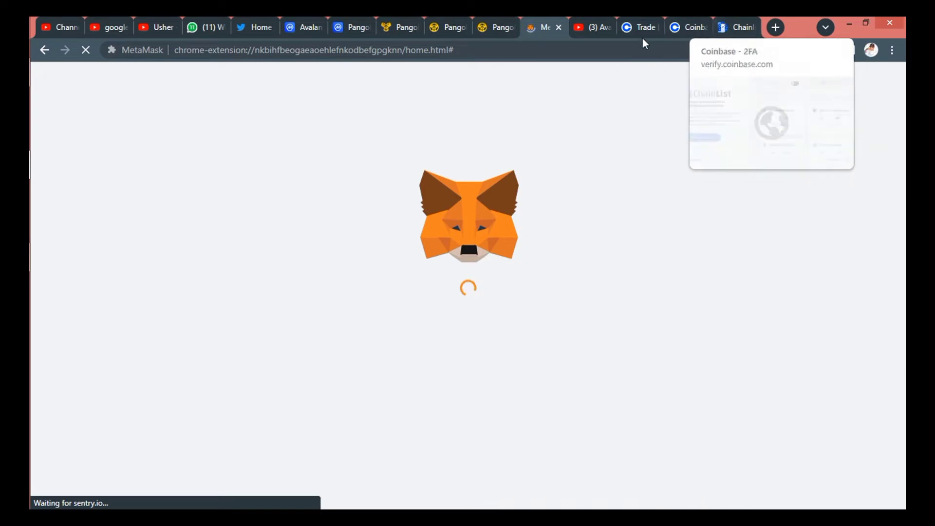
Step: Move the wallet tab to the end, dismiss What's new, and recheck the networks showing only Ethereum Mainnet
left_click_drag(536, 17, 592, 16)
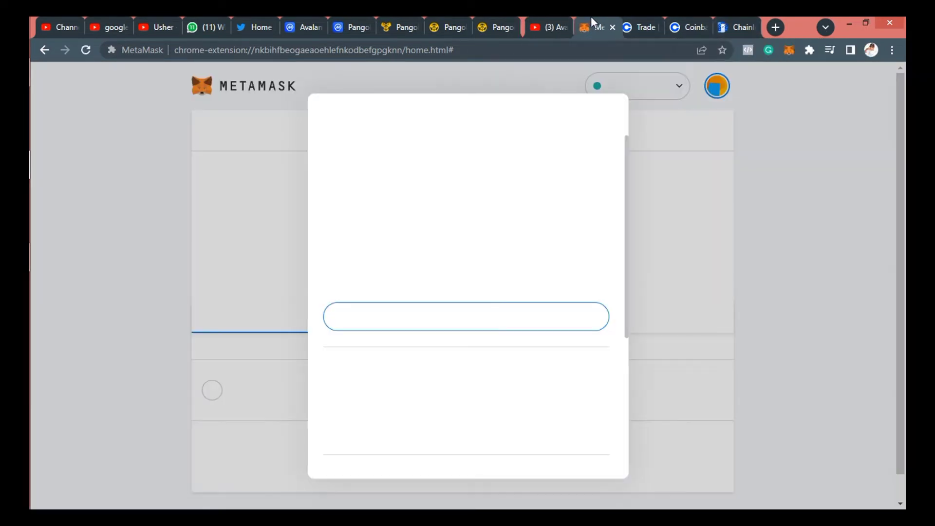
left_click_drag(668, 26, 743, 21)
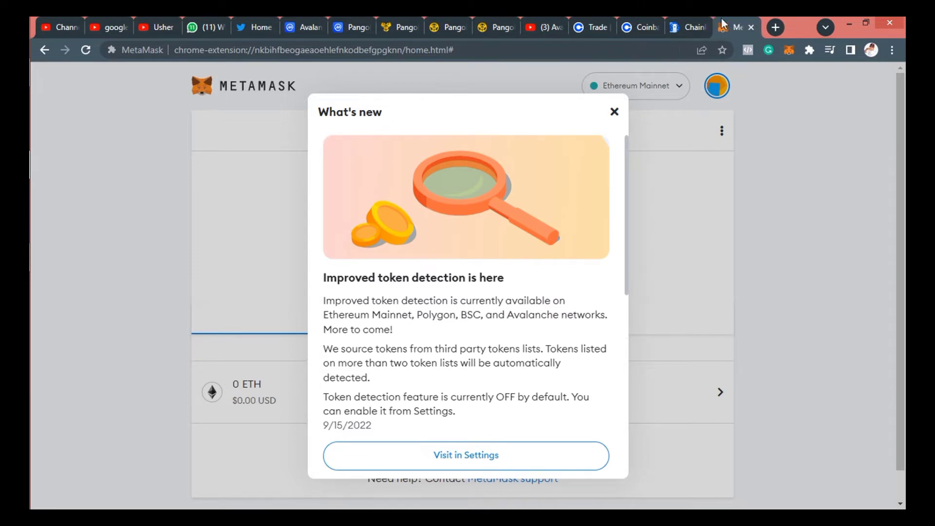
left_click(616, 113)
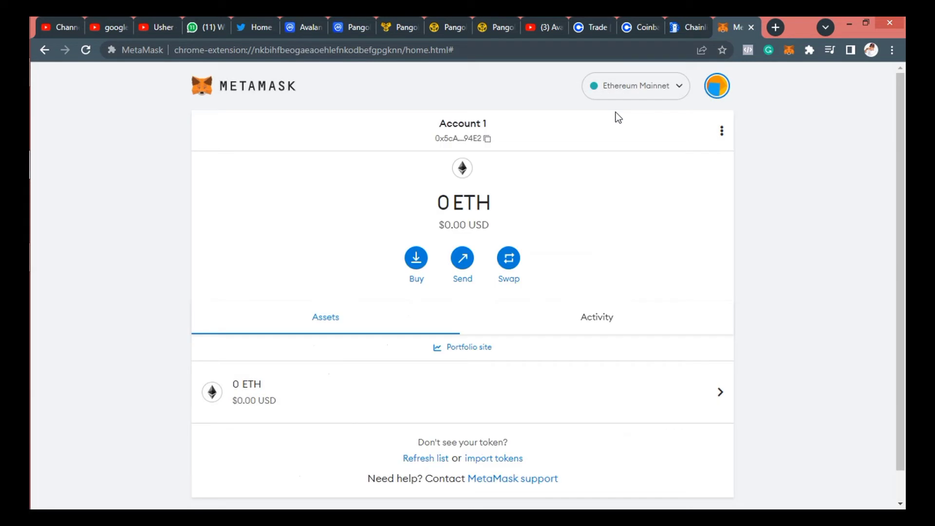
left_click(675, 91)
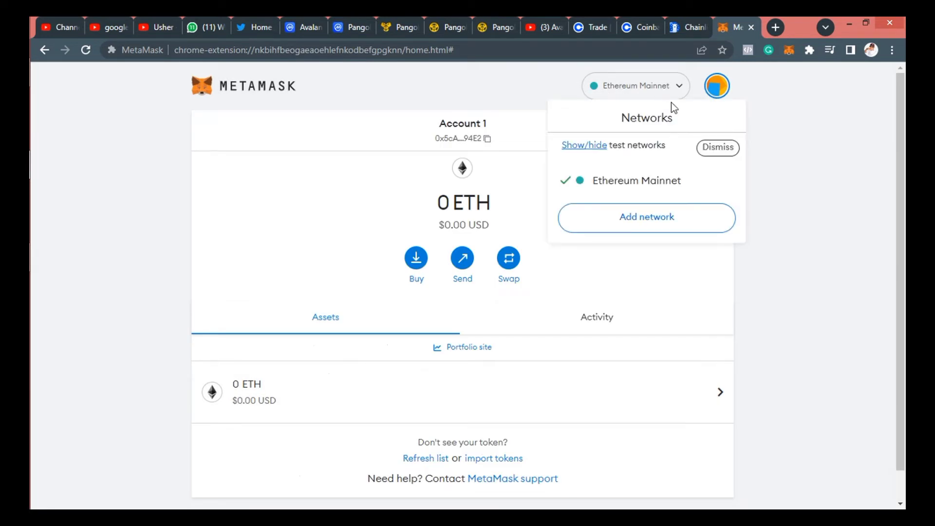
left_click(662, 16)
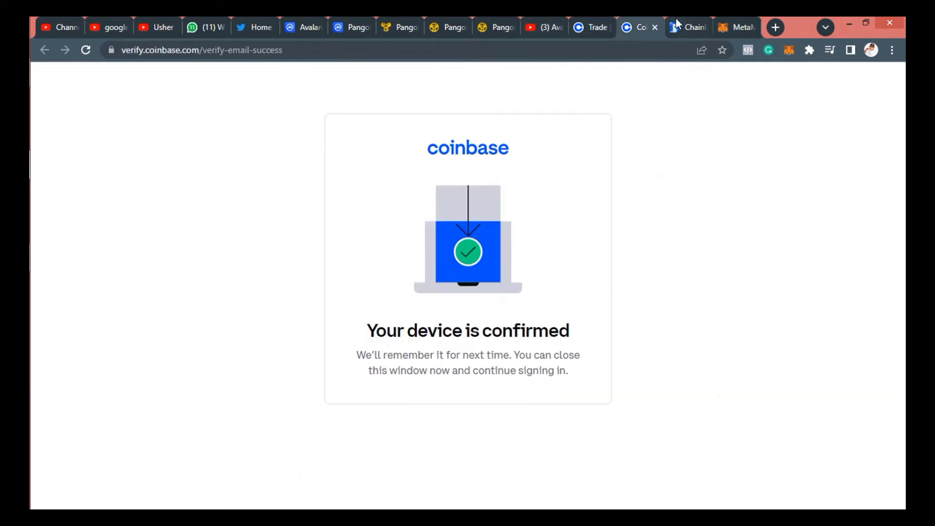
Step: Add Avalanche C-Chain to MetaMask from Chainlist, switch to it, and confirm the 31.4305 AVAX balance
left_click(677, 18)
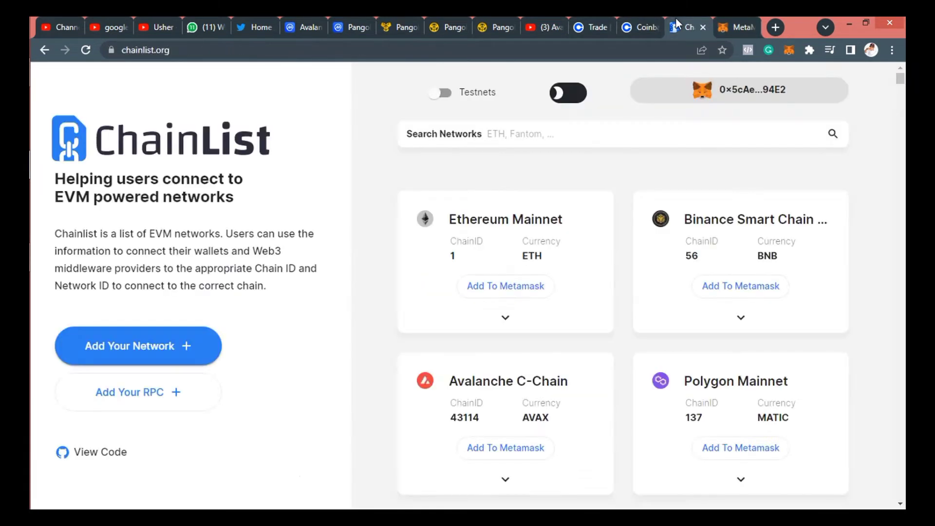
left_click(525, 450)
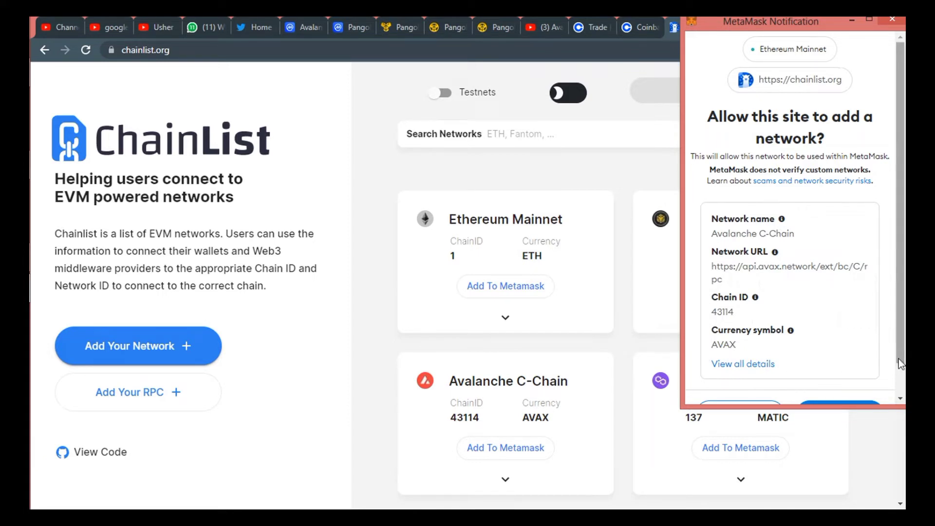
scroll(828, 373, "down", 1)
left_click(862, 384)
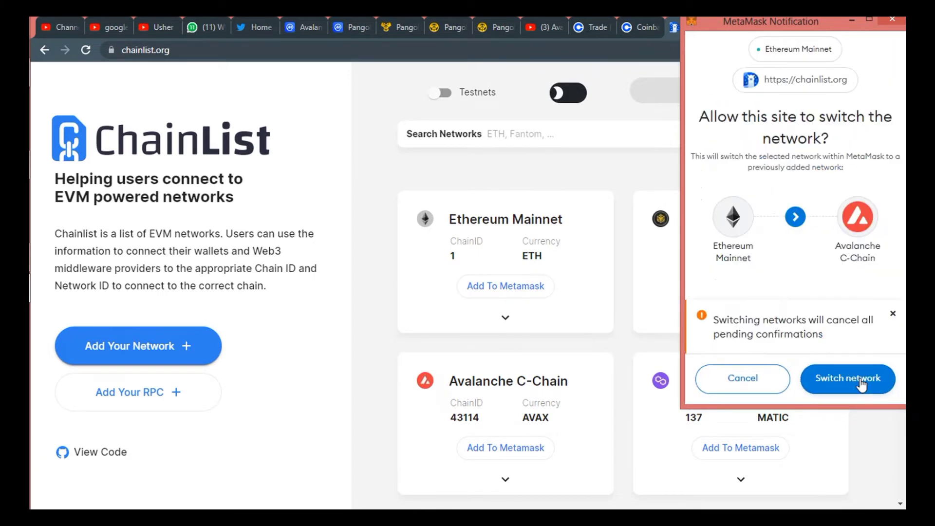
left_click(850, 381)
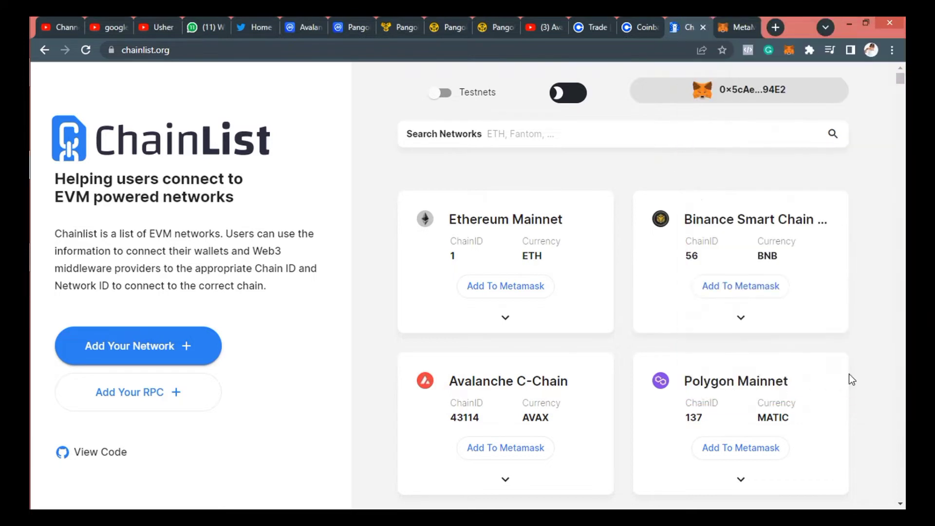
left_click(734, 18)
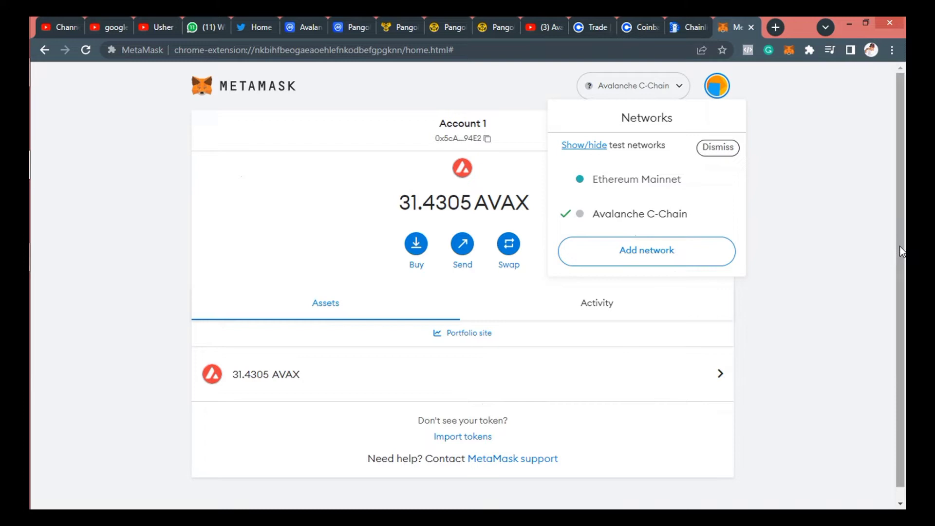
left_click(804, 175)
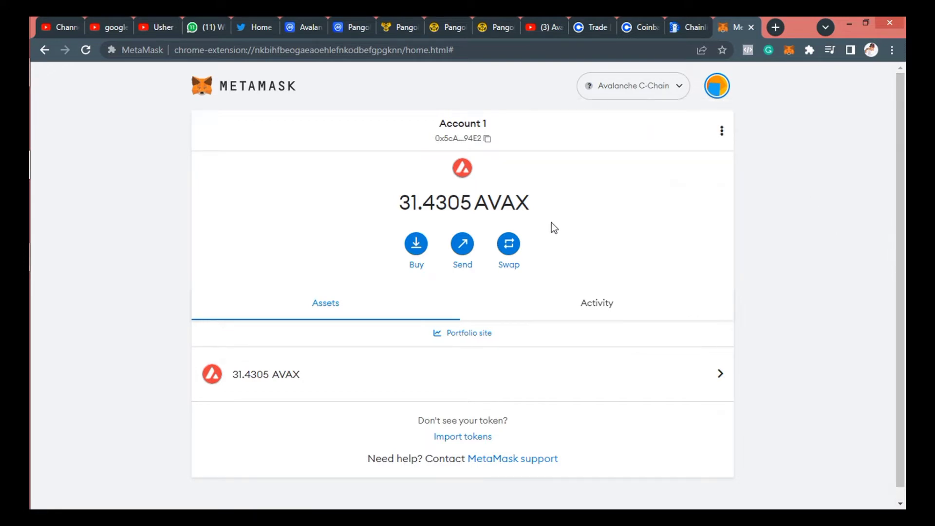
Step: On Pangolin, dismiss the wallet prompt and check the connected MetaMask account holding 31.43 AVAX
left_click(495, 19)
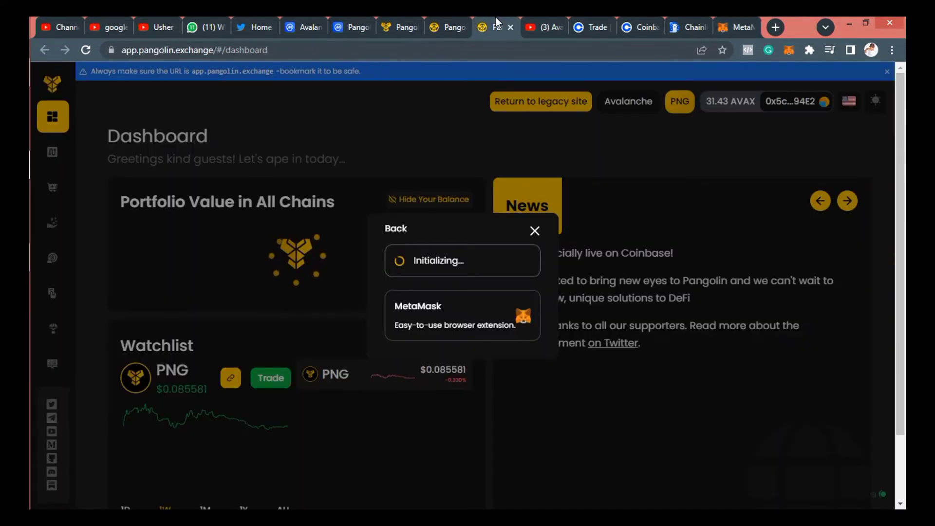
left_click(535, 231)
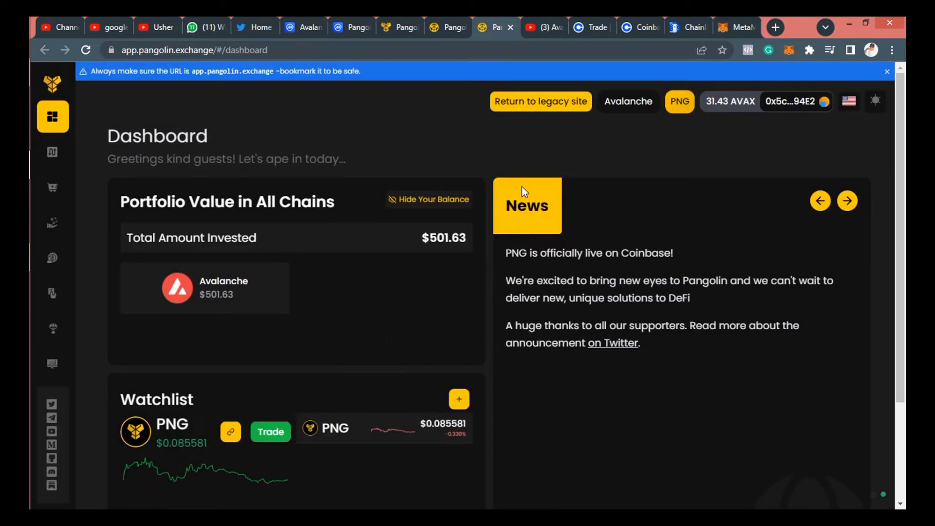
left_click(810, 101)
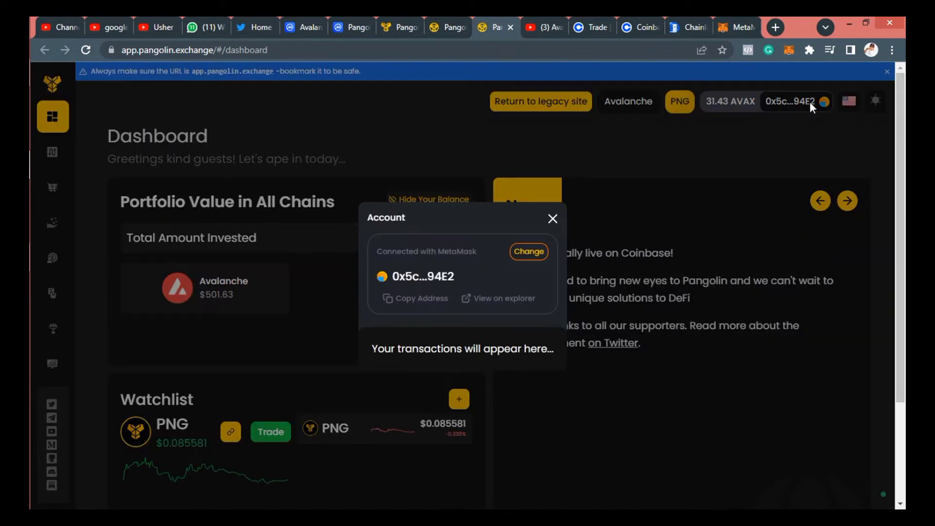
left_click(720, 172)
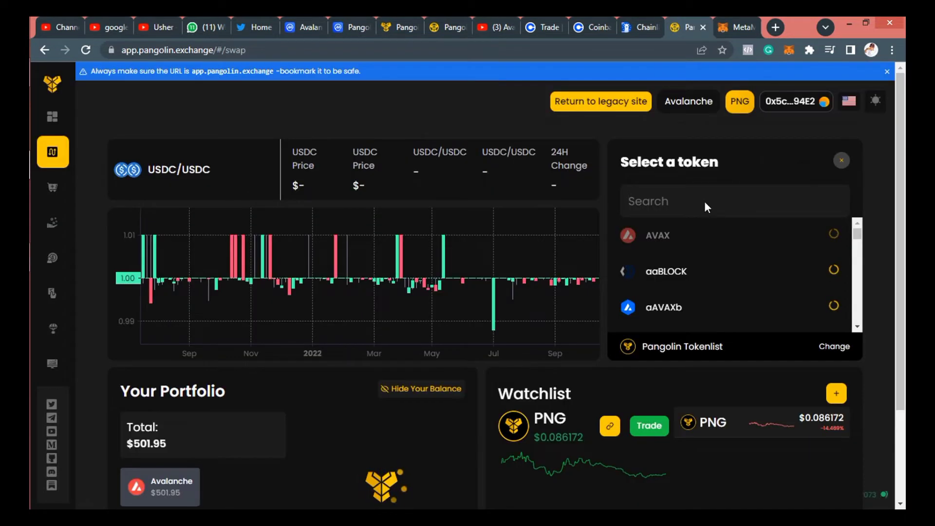
Step: Pick PNG as the output token and swap 100% (31.42053 AVAX) for about 5864.79 PNG
type("P")
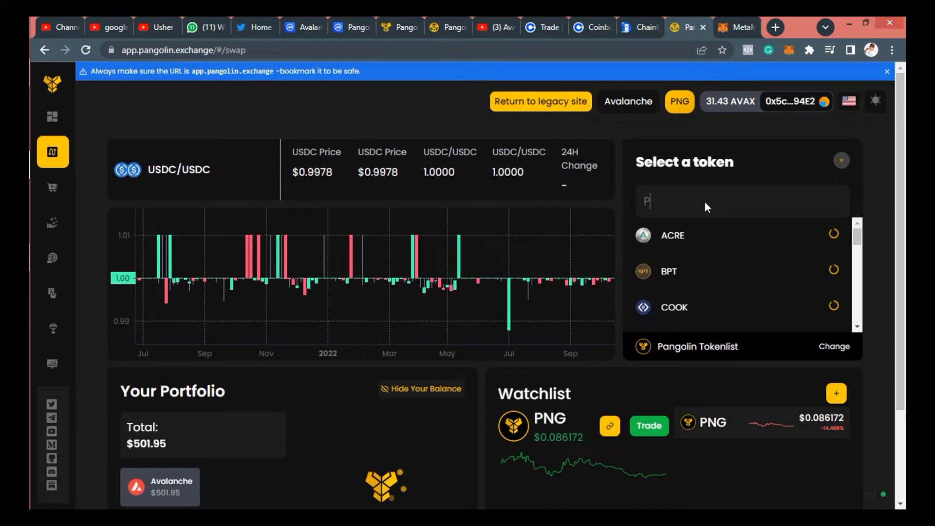
type("AN")
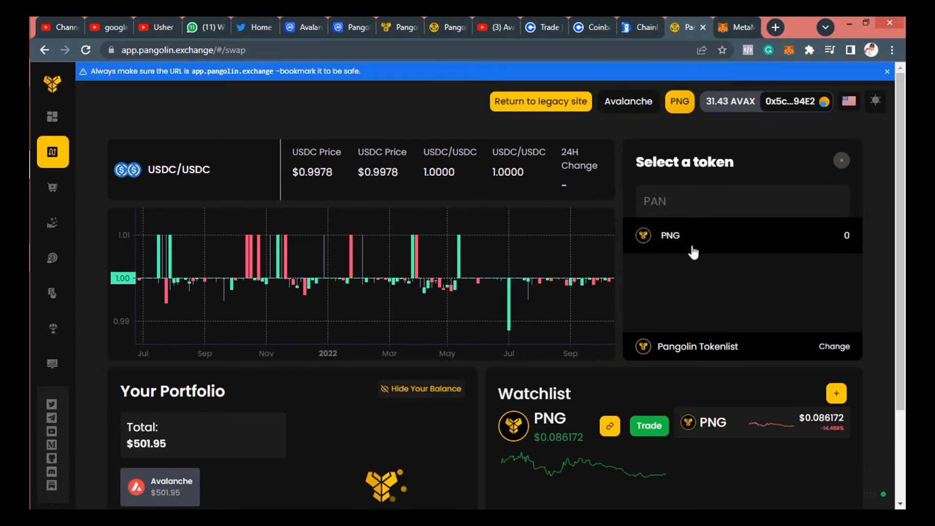
left_click(691, 237)
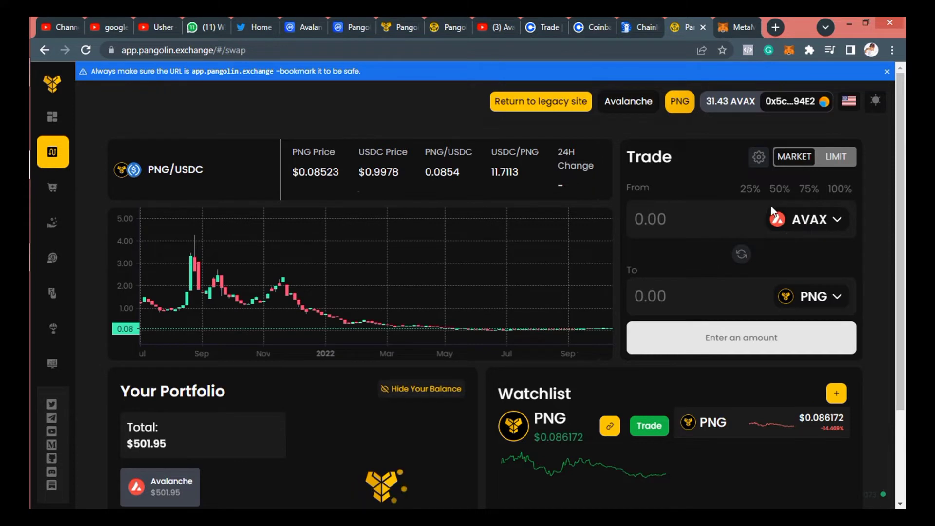
left_click(838, 189)
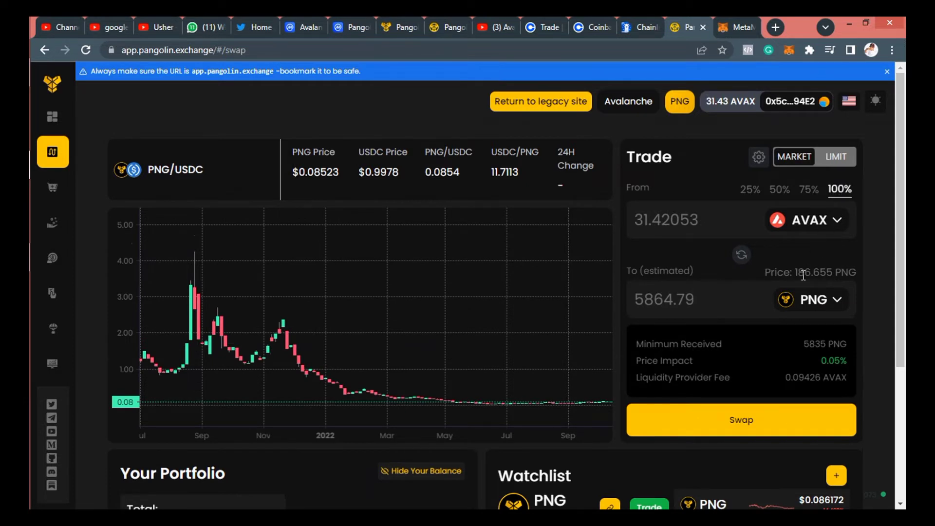
Step: Confirm the 31.42053 AVAX to PNG swap on Pangolin and approve the transaction in MetaMask
left_click(748, 420)
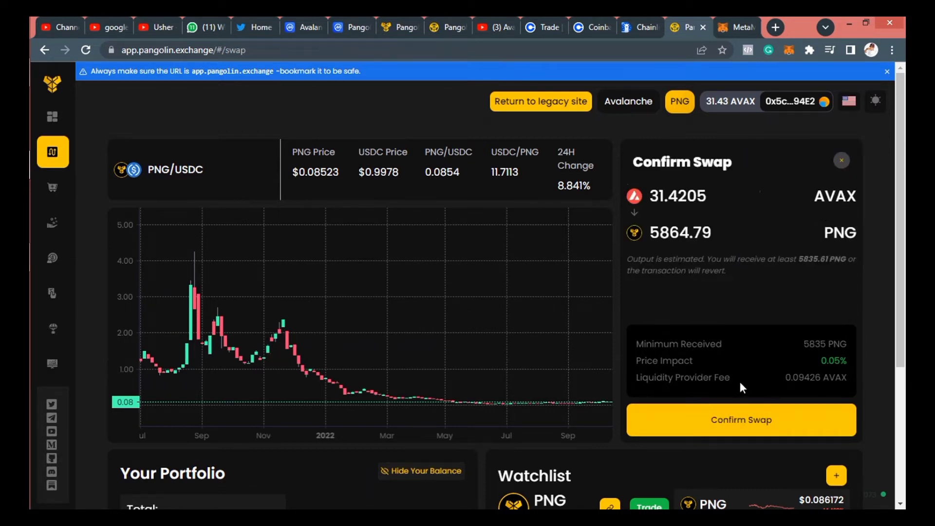
left_click(731, 424)
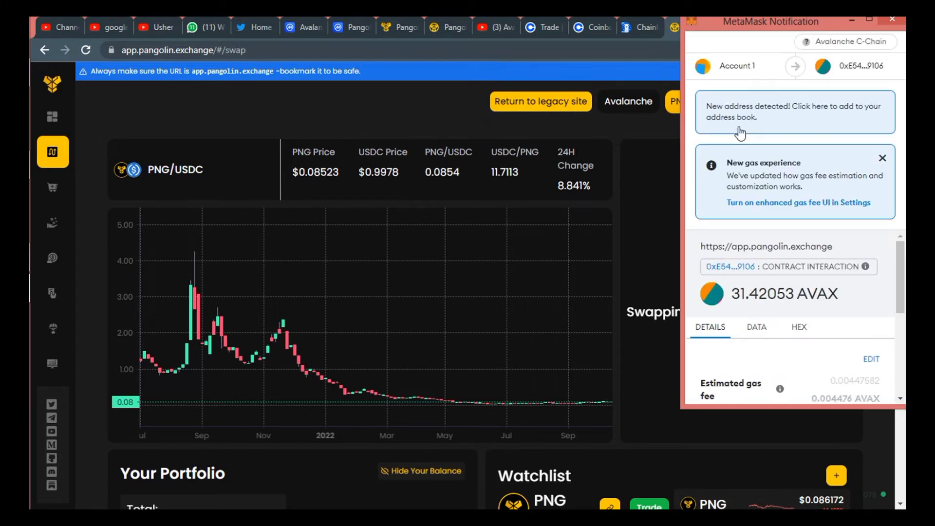
left_click_drag(902, 272, 894, 346)
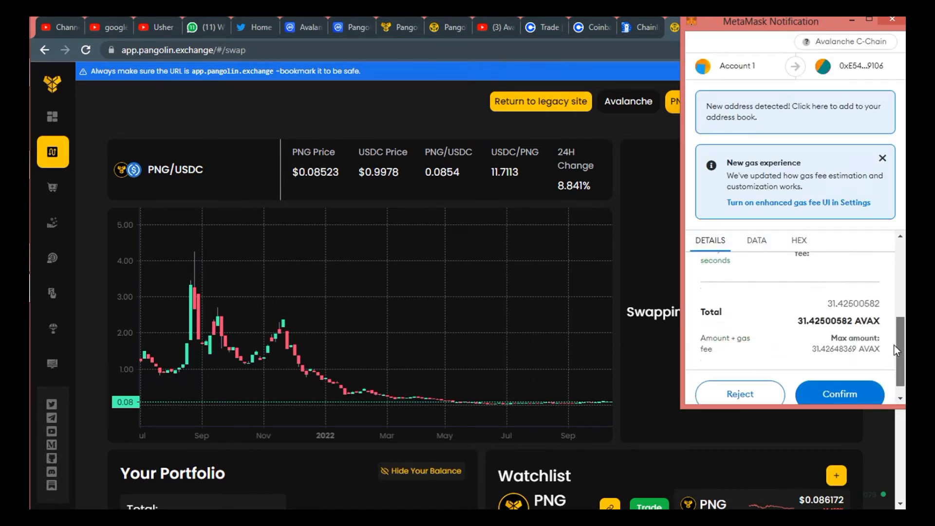
left_click(851, 390)
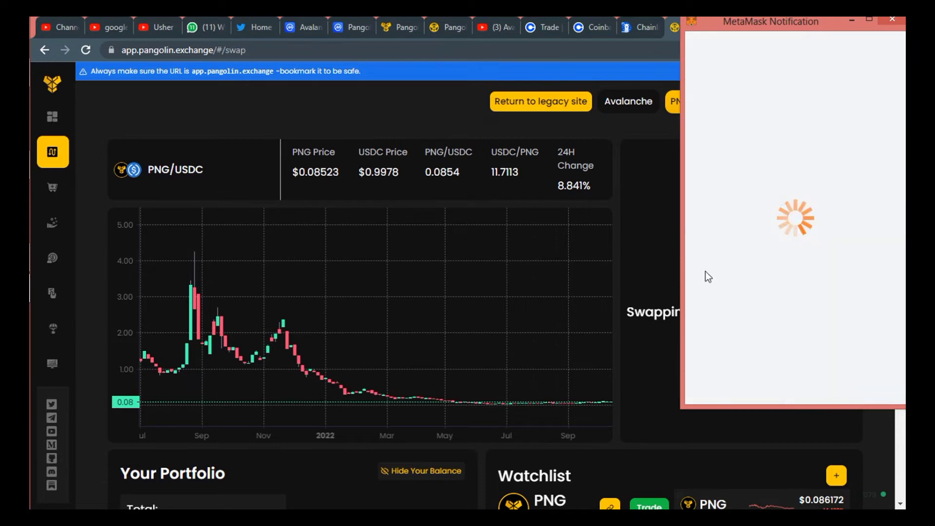
Step: View the submitted AVAX-to-PNG swap transaction on the block explorer
mouse_move(30, 183)
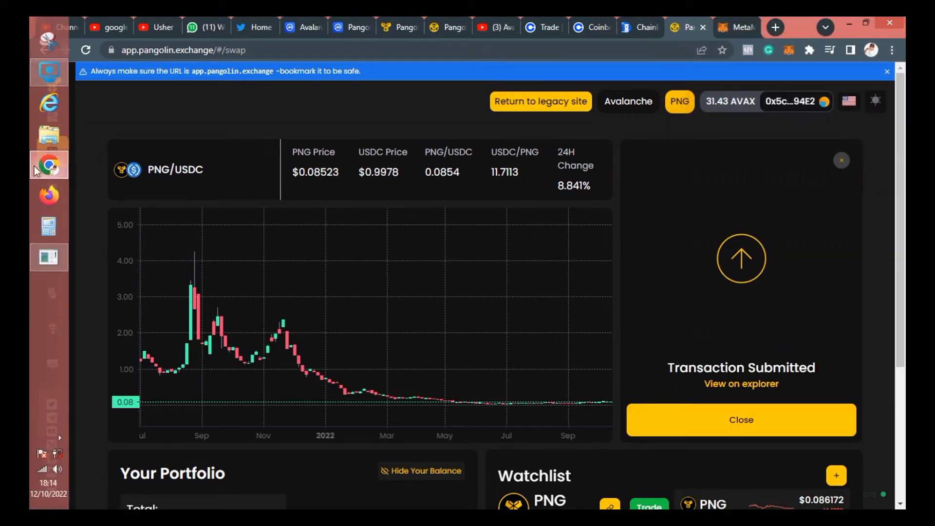
left_click(54, 71)
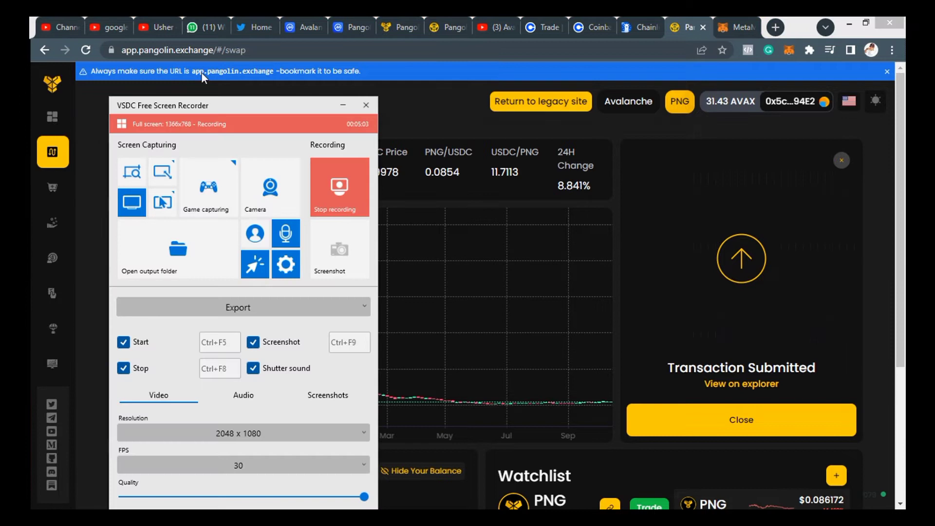
left_click(406, 100)
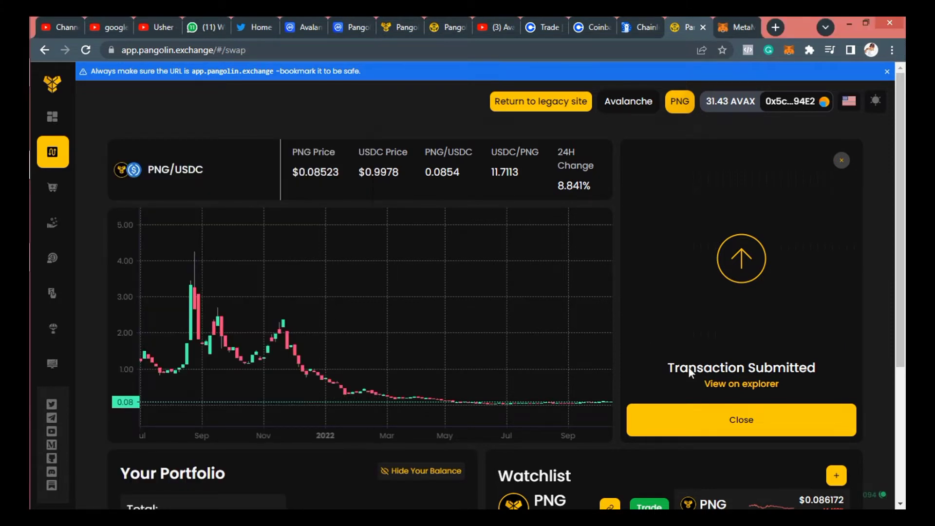
left_click(735, 386)
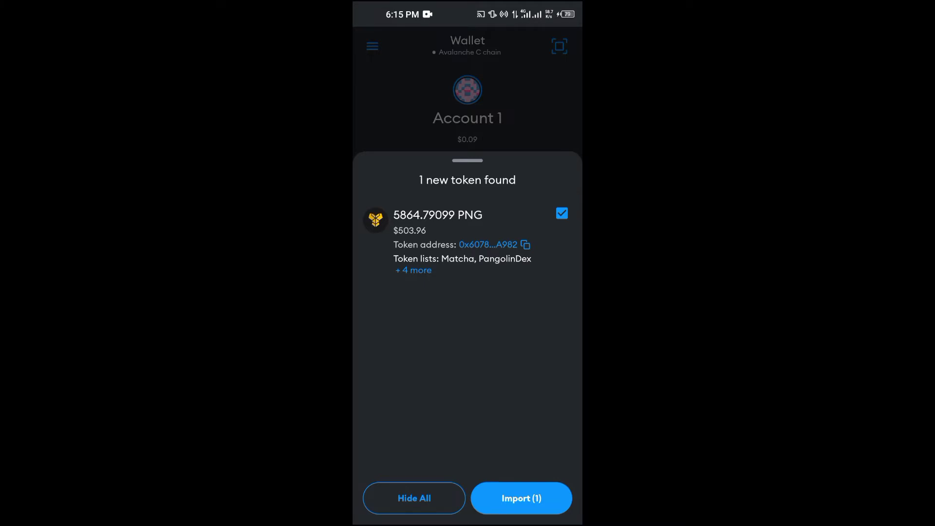
Step: Import the newly found PNG token, check its details, and return to the wallet token list
left_click(521, 498)
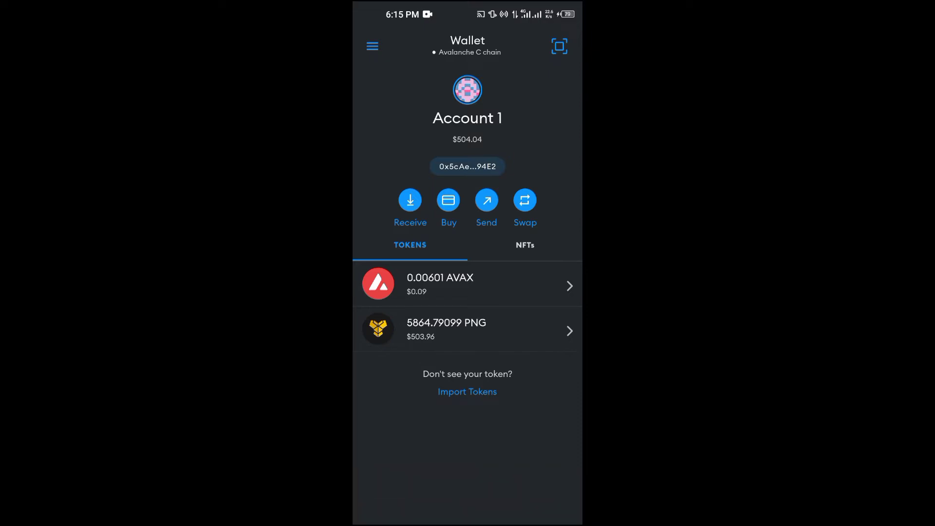
left_click(446, 329)
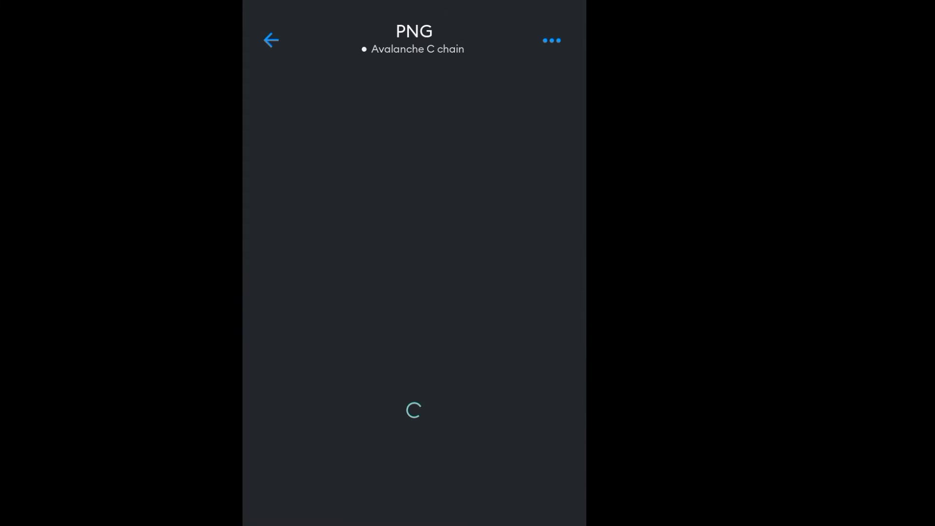
left_click(271, 40)
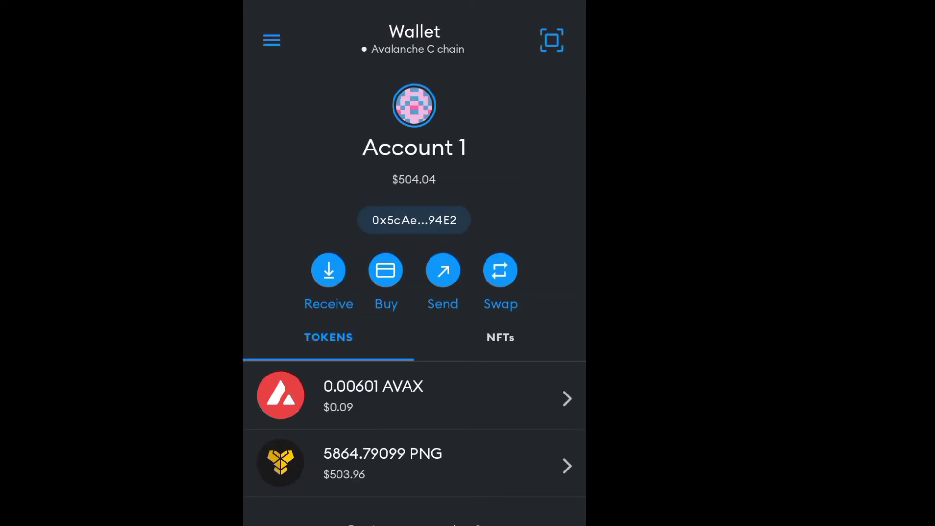
scroll(414, 292, "up", 2)
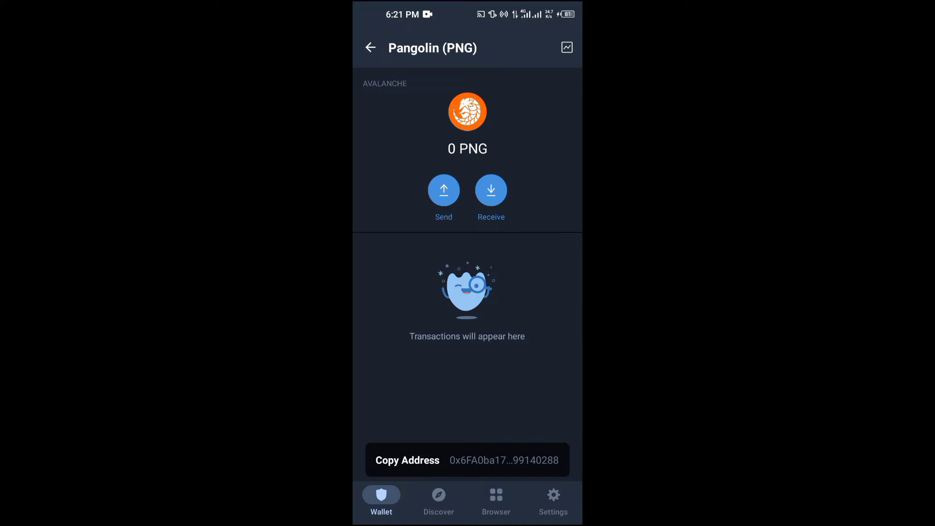
Step: Enable the Pangolin PNG token on Avalanche in Trust Wallet and display its receiving address
key("Escape")
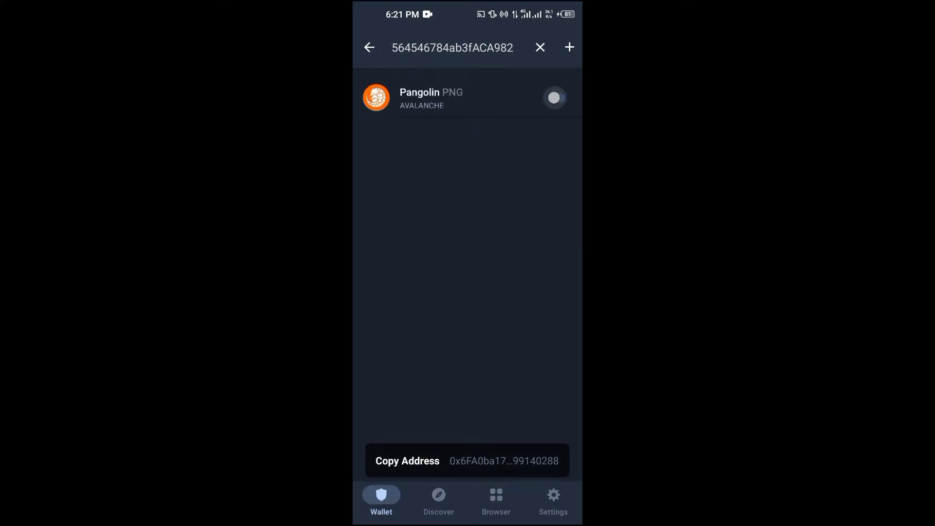
left_click(555, 98)
left_click(431, 97)
left_click(468, 190)
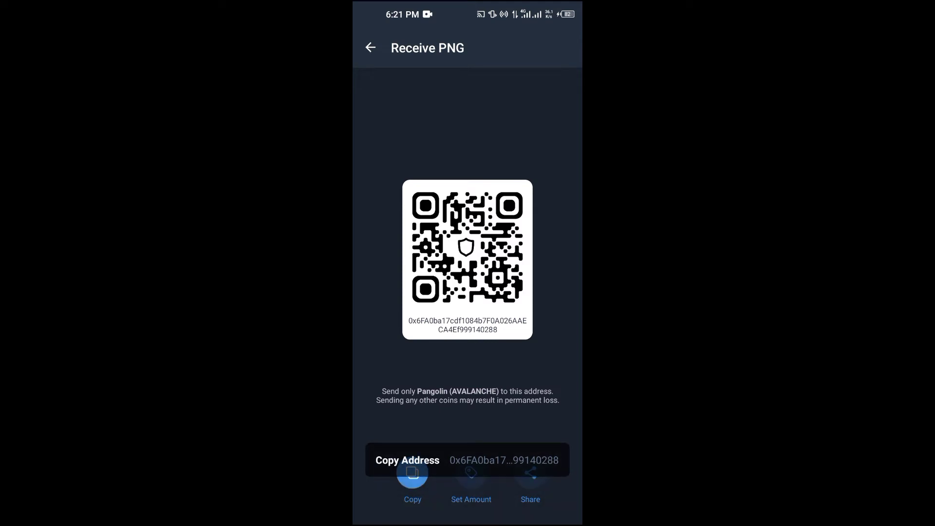
key("Escape")
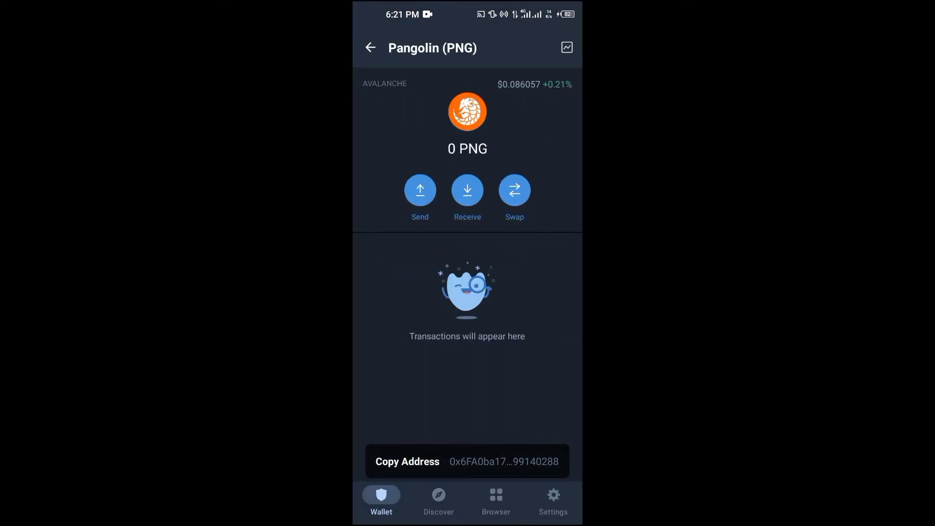
left_click(514, 188)
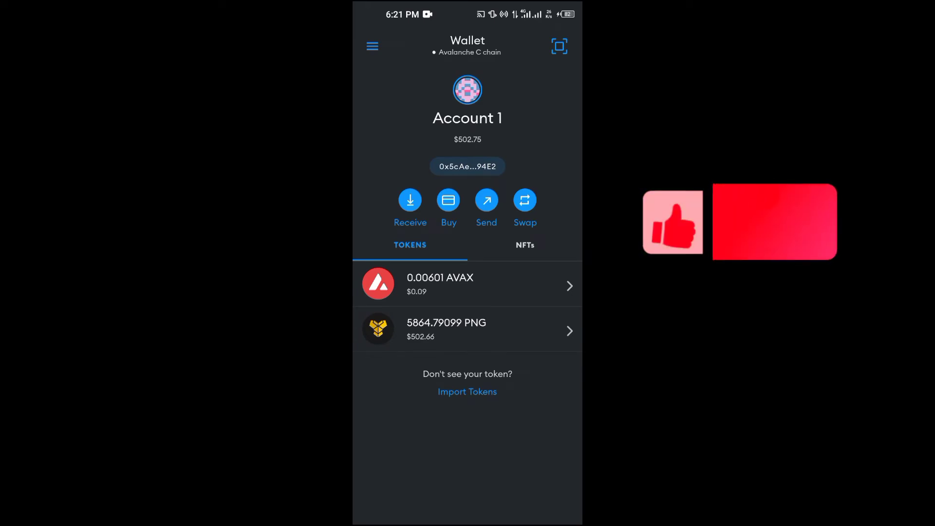
Step: Start a PNG send in MetaMask with the pasted Trust Wallet address as recipient
left_click(447, 328)
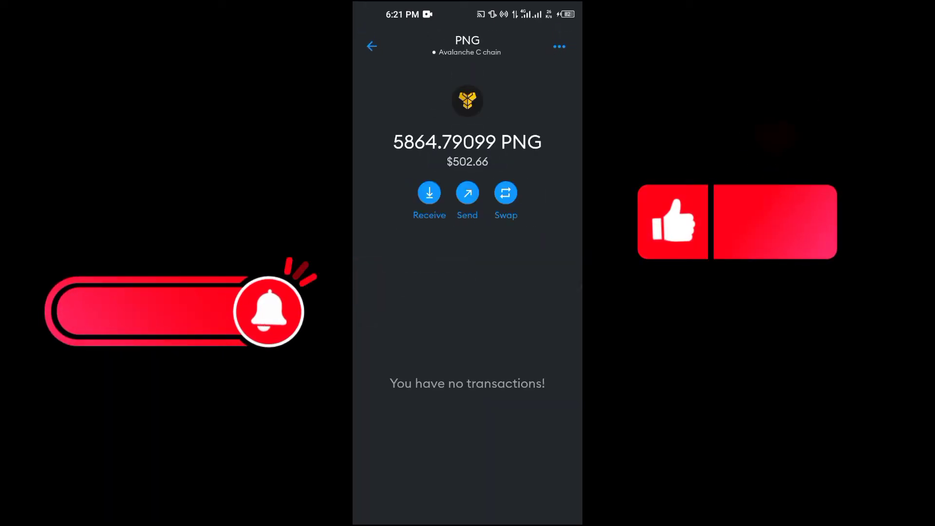
left_click(429, 193)
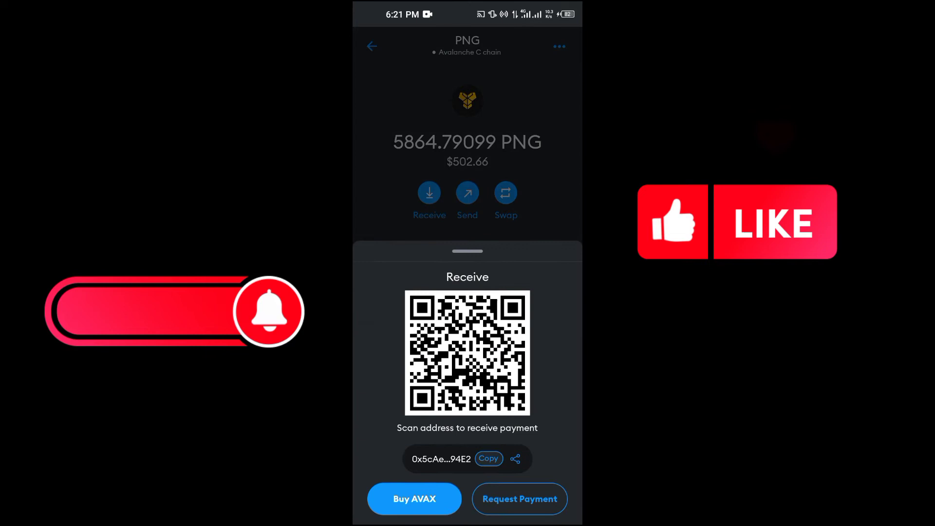
left_click(468, 192)
left_click(468, 193)
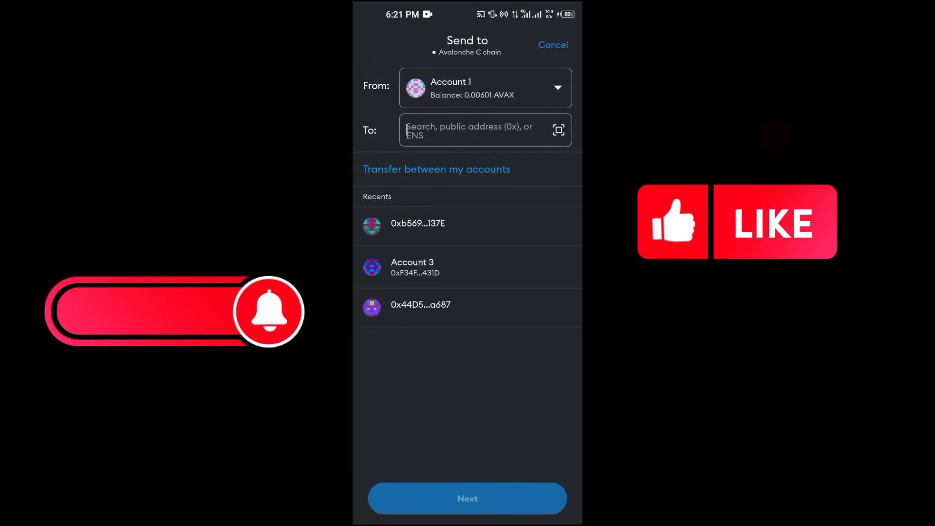
left_click(407, 130)
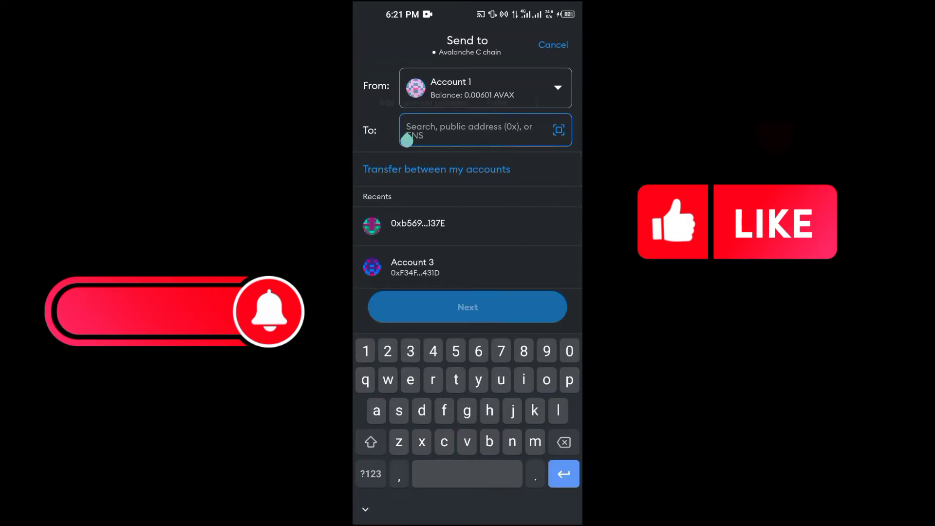
left_click(407, 140)
left_click(553, 100)
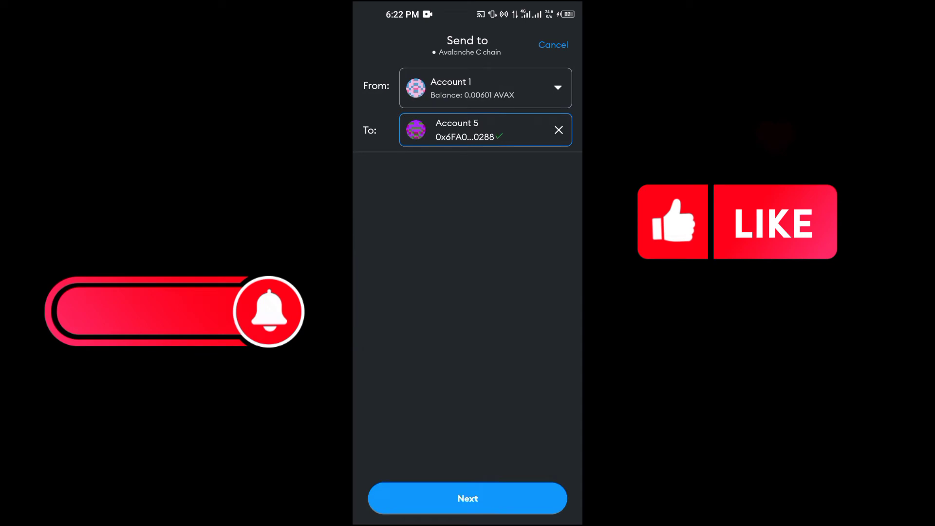
left_click(468, 499)
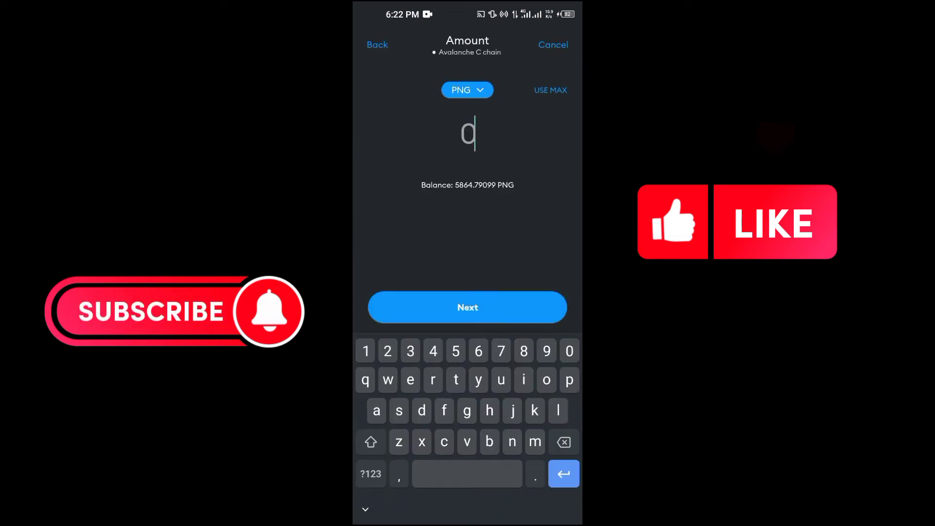
Step: Enter 5864.79099 PNG as the send amount and continue to the Confirm screen
left_click(550, 90)
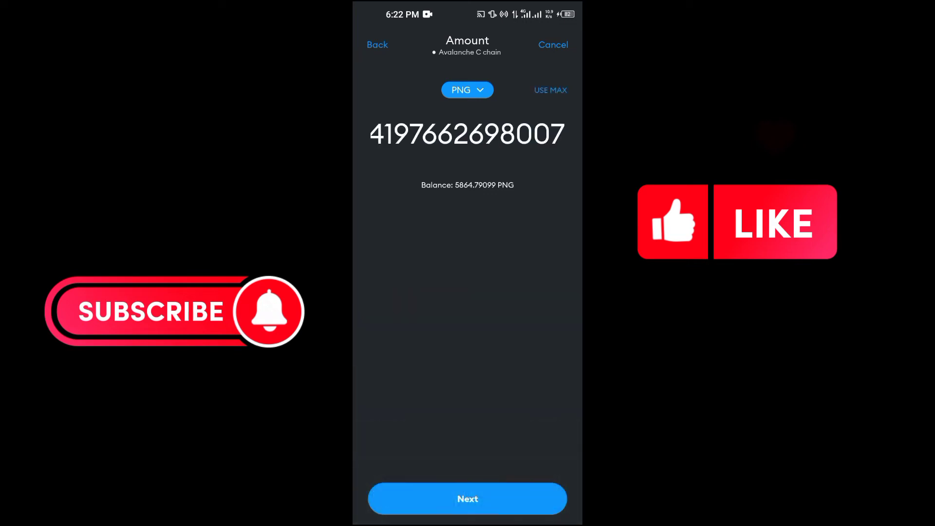
left_click(555, 134)
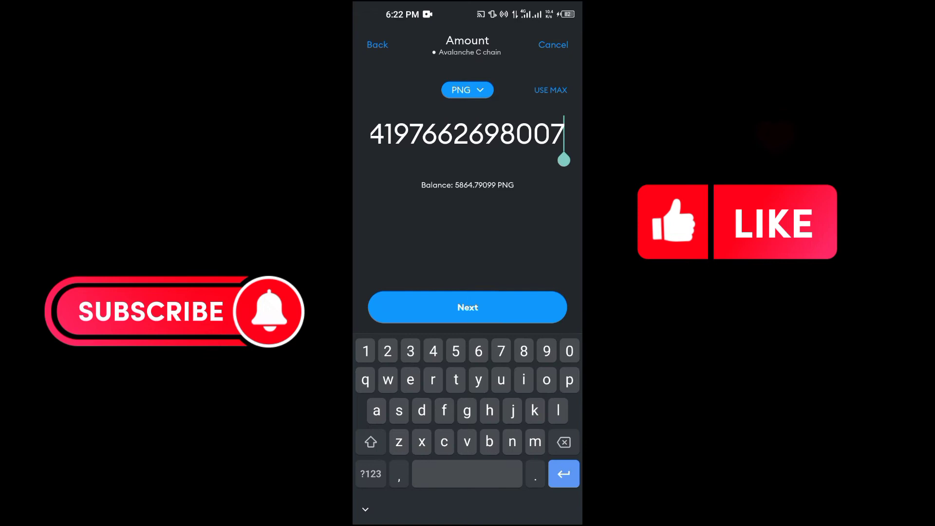
double_click(468, 134)
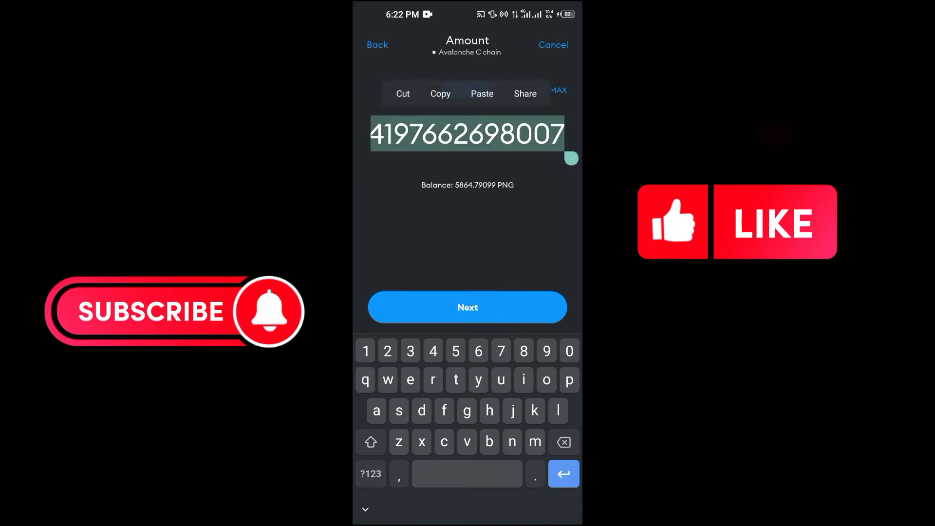
type("5")
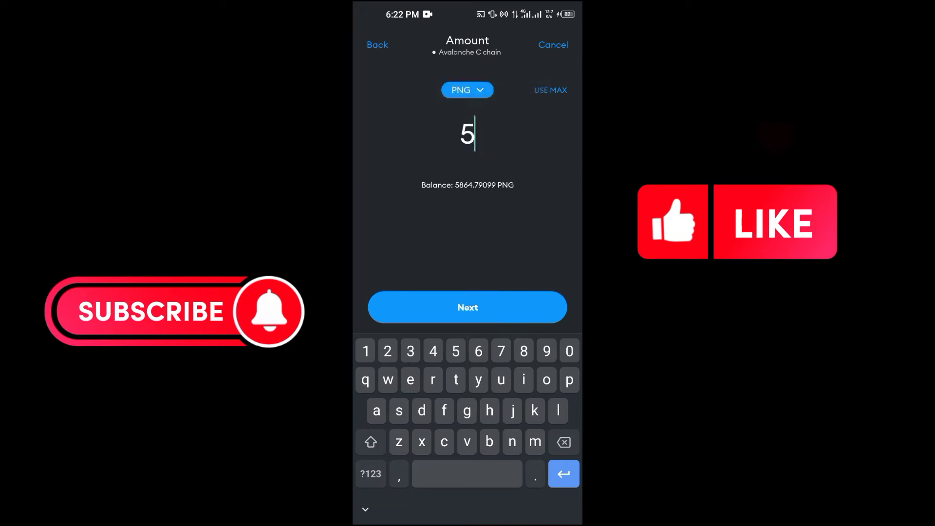
left_click(371, 473)
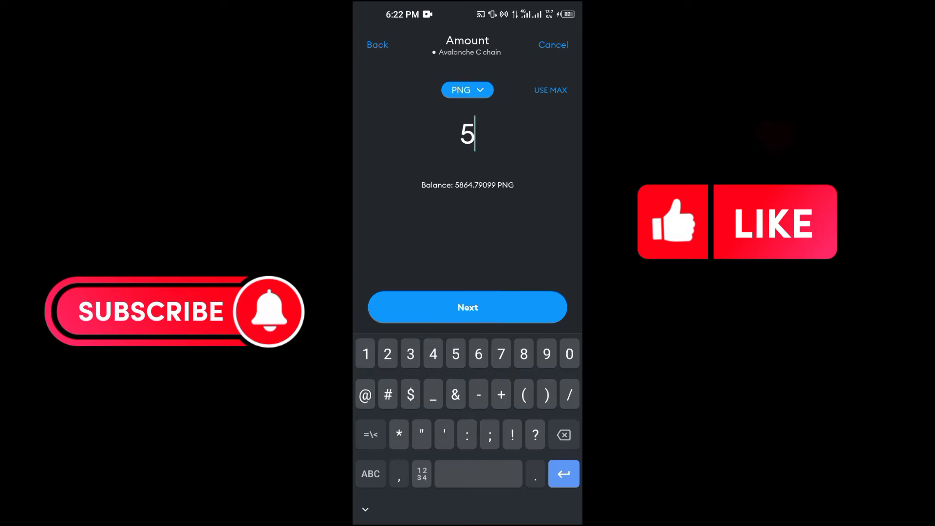
left_click(426, 473)
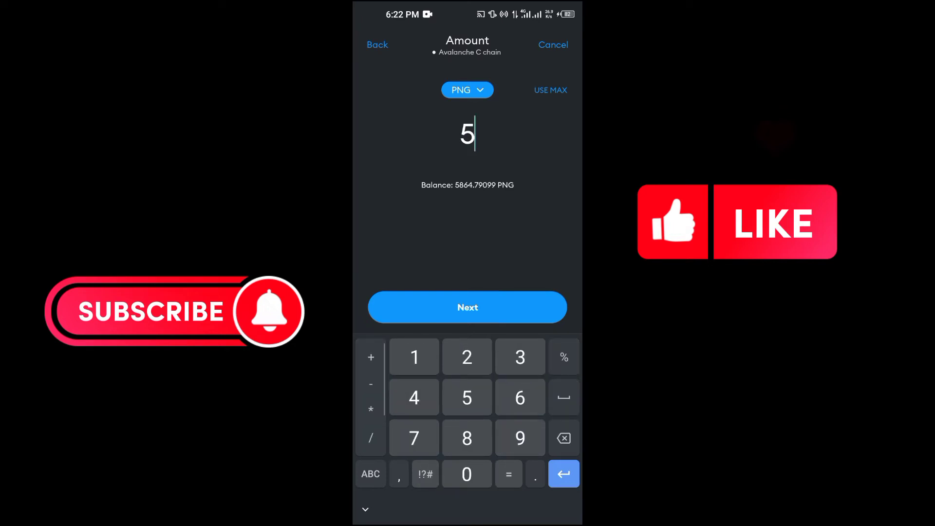
type("86")
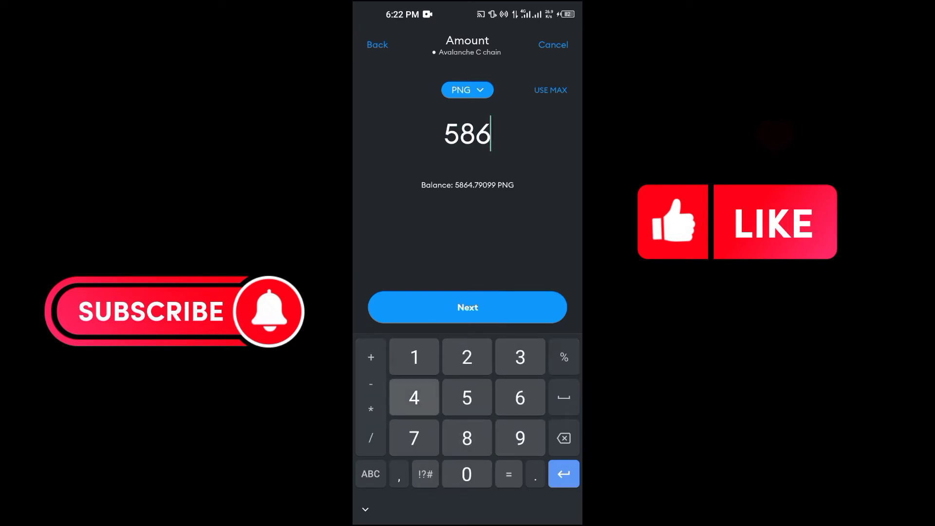
type("4=")
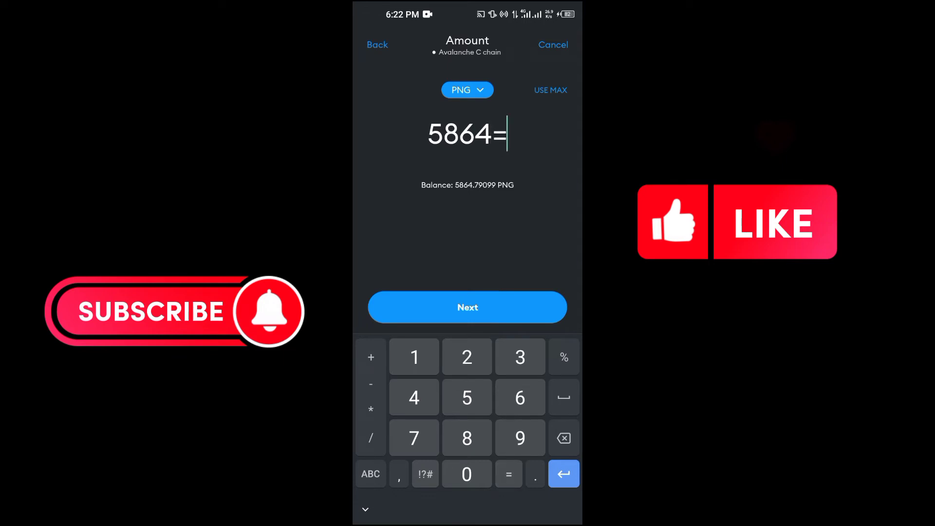
type("7")
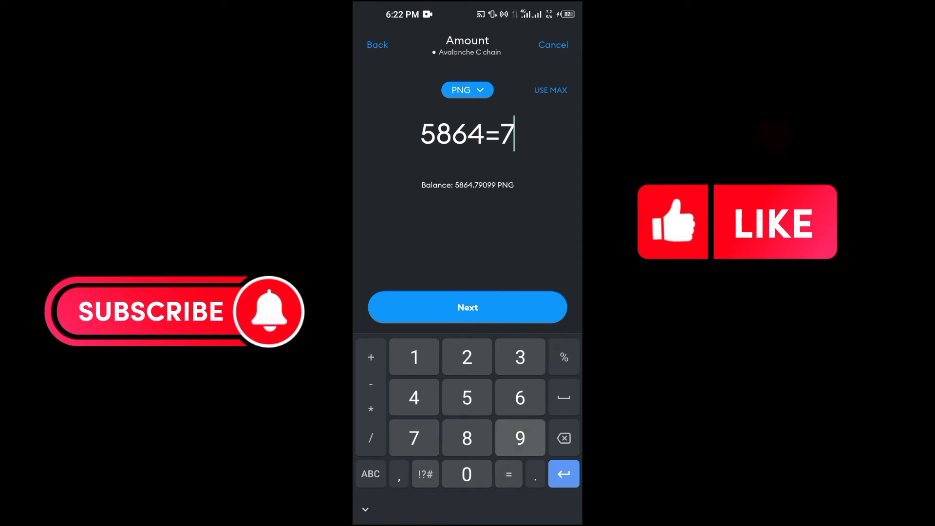
type("9099")
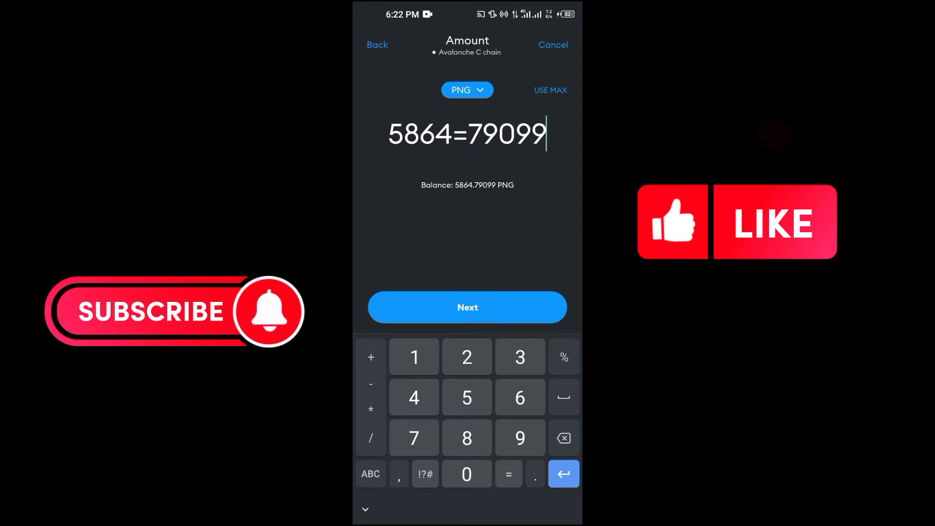
key("BackSpace")
key("BackSpace")
key("BackSpace")
key("BackSpace")
key("BackSpace")
key("BackSpace")
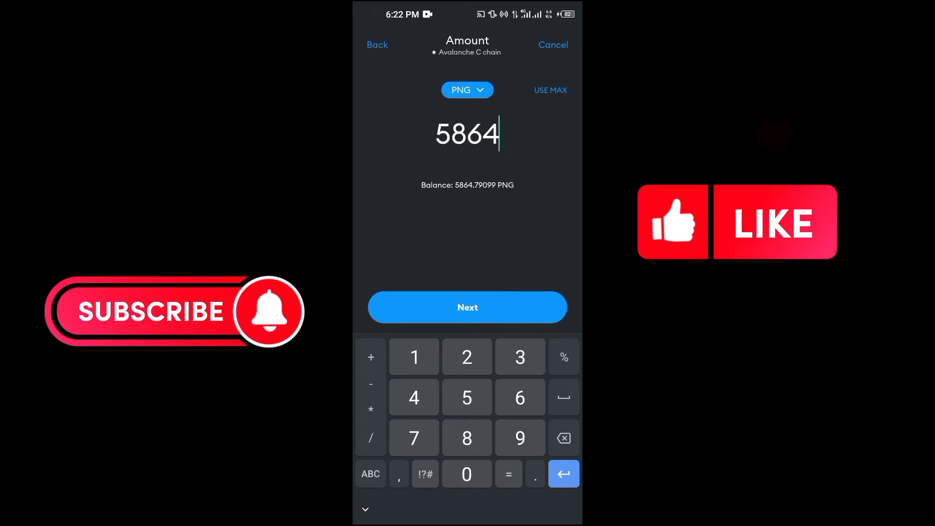
type(".7")
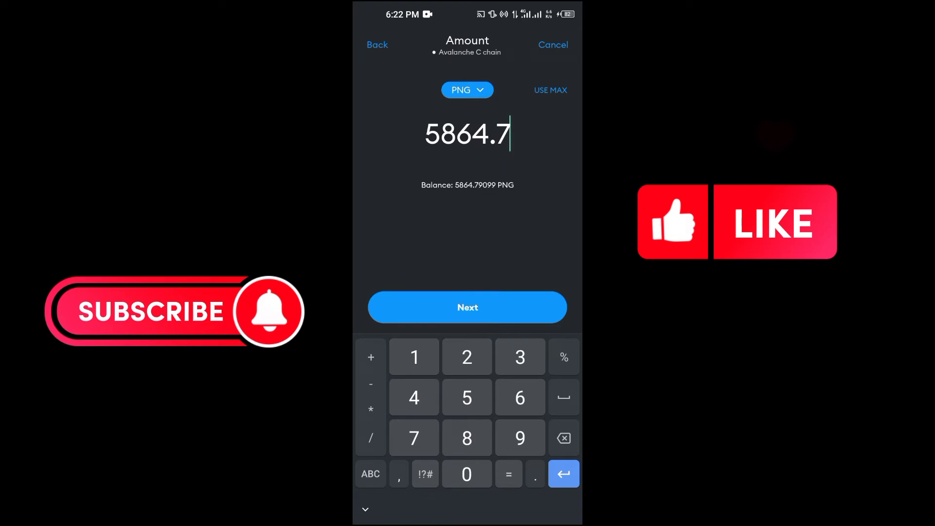
type("90")
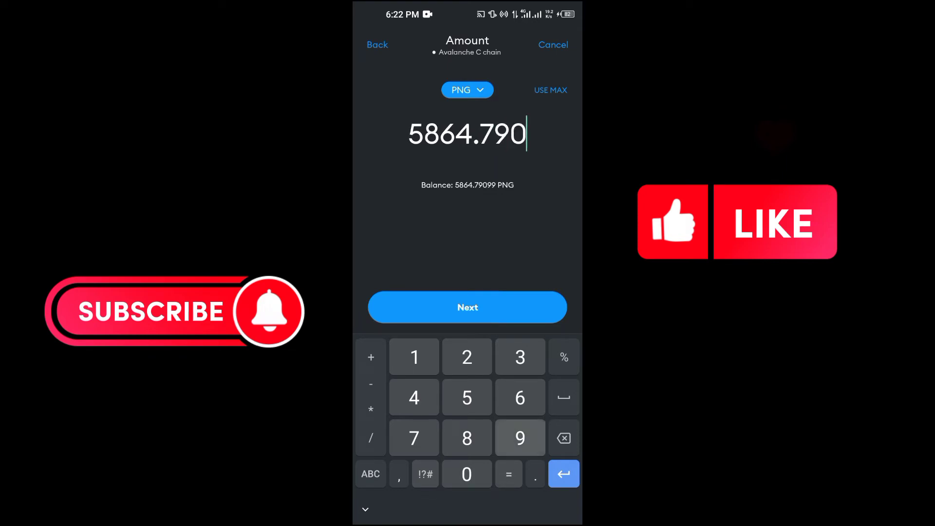
type("99")
left_click(467, 308)
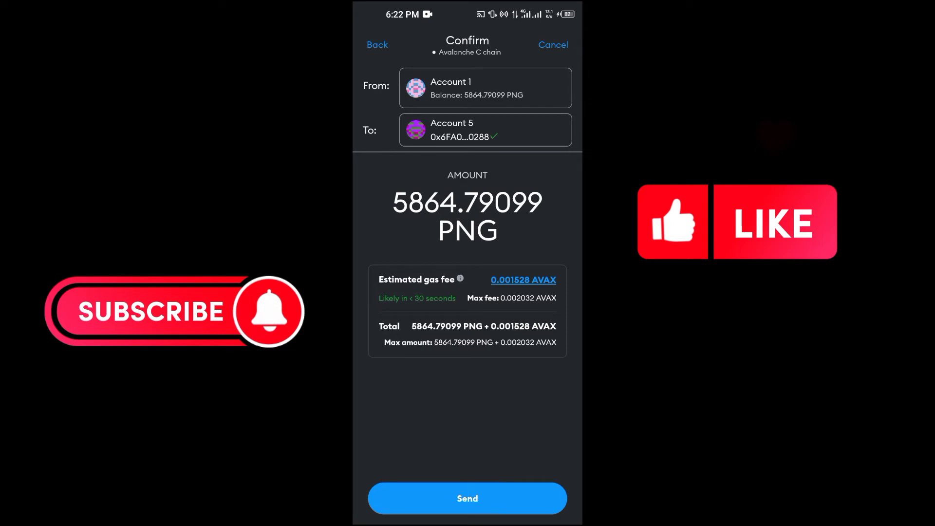
Step: Confirm sending the 5864.79099 PNG to Account 5
left_click(468, 499)
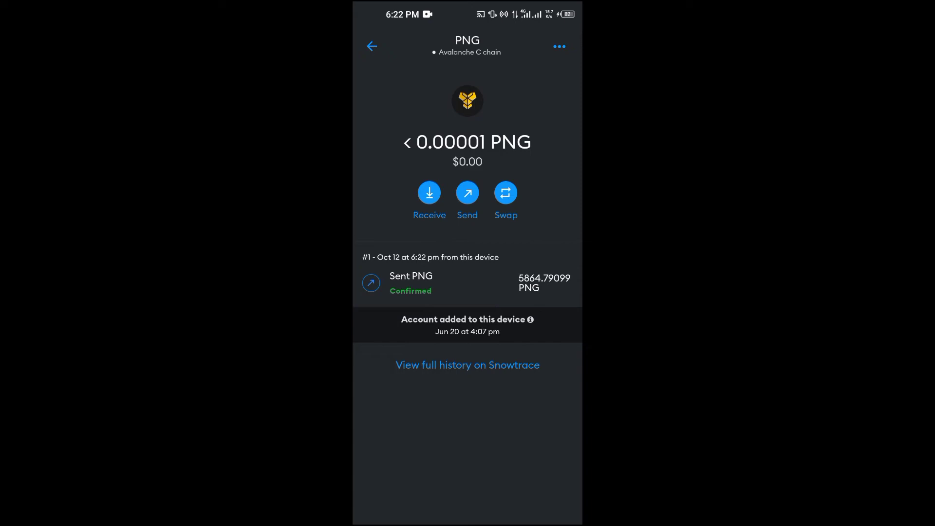
Step: Check the Trust Wallet notification showing 5,864.79099 PNG received on the Pangolin token
left_click(372, 46)
left_click_drag(468, 5, 468, 293)
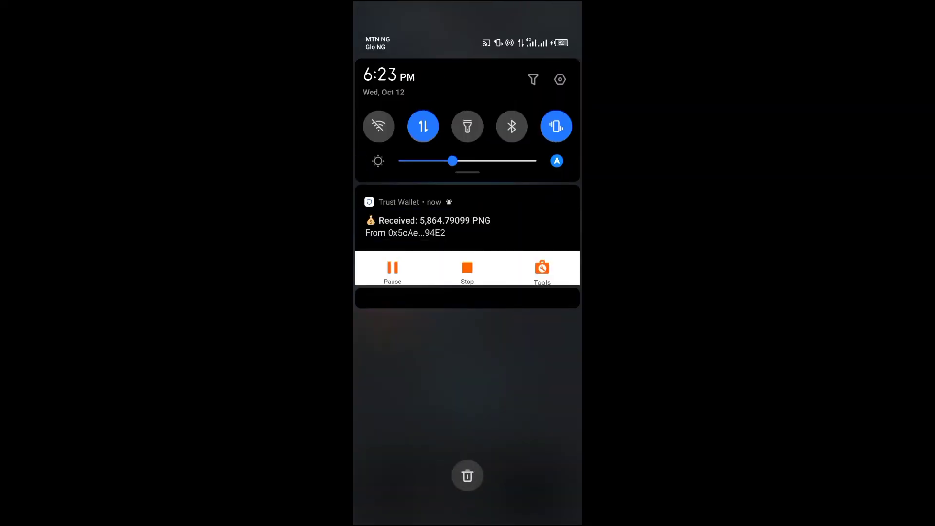
left_click(429, 224)
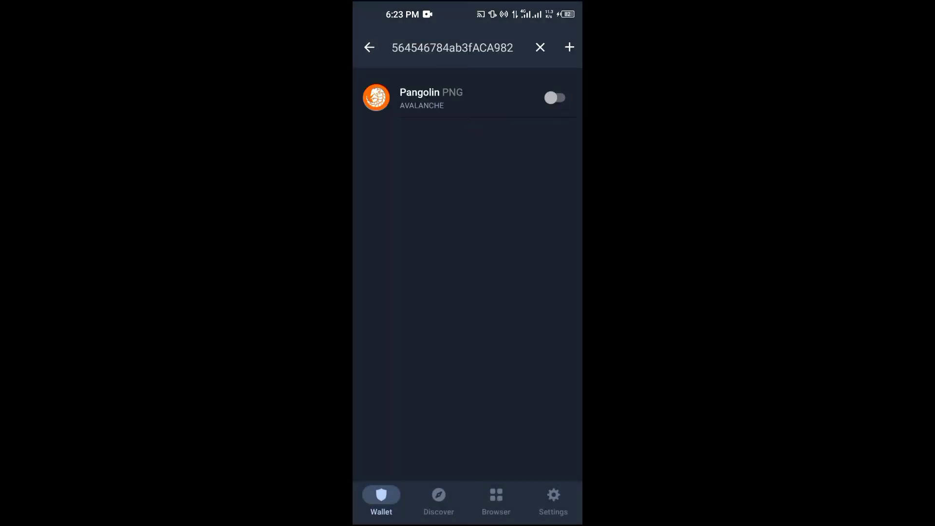
double_click(453, 47)
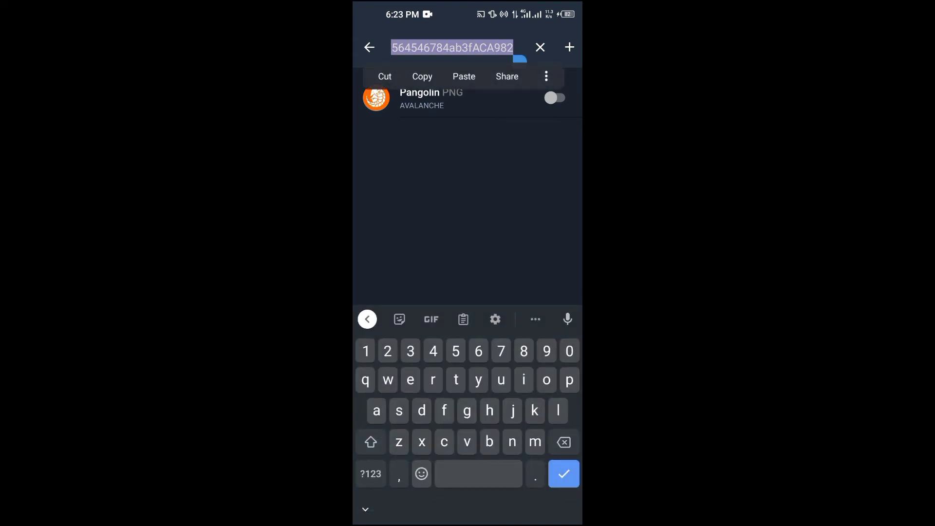
left_click(513, 47)
key("alt+Tab")
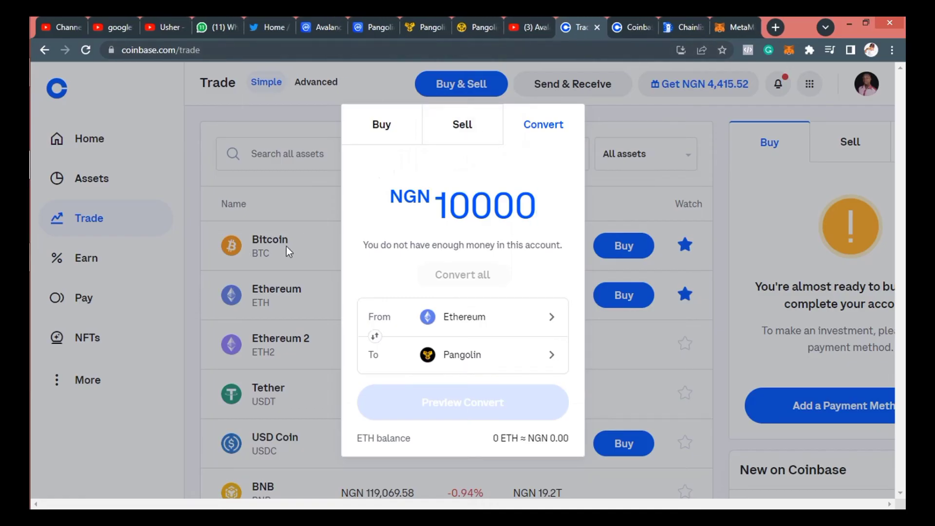
Step: Close the current Convert dialog and reopen Buy & Sell on its Convert tab
left_click(425, 93)
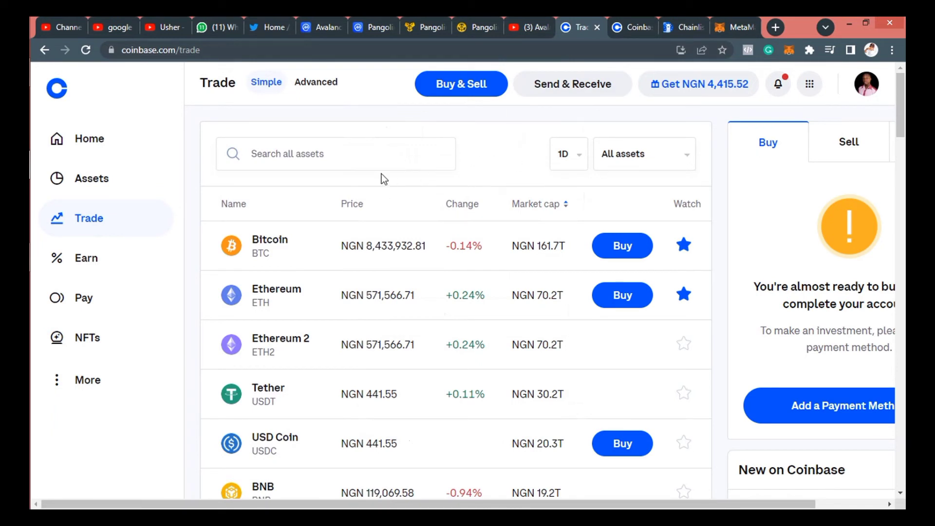
left_click(478, 86)
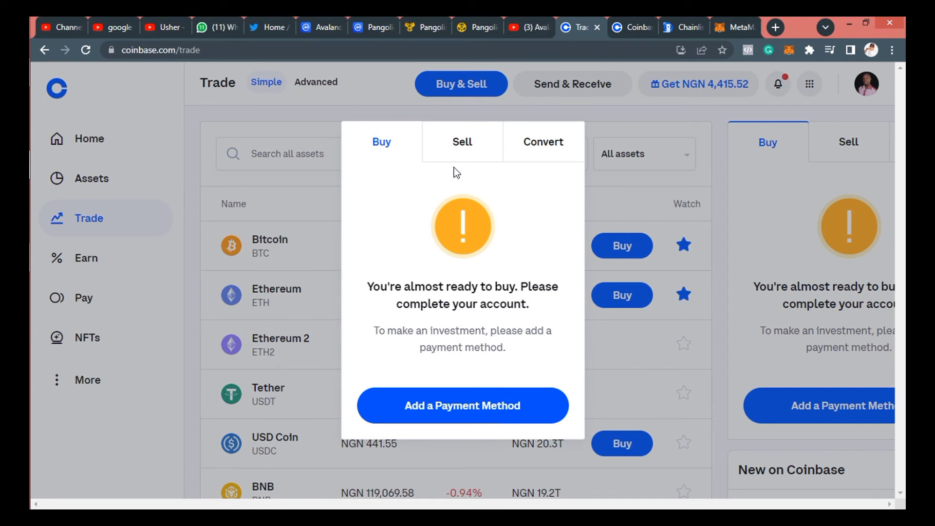
left_click(551, 142)
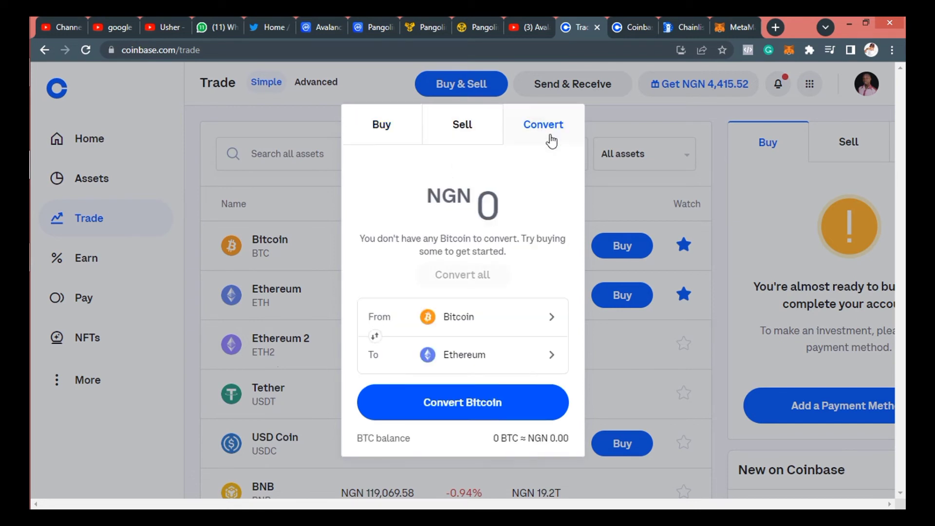
Step: Set a conversion from Ethereum to Pangolin for NGN 1000, then close the dialog
left_click(376, 340)
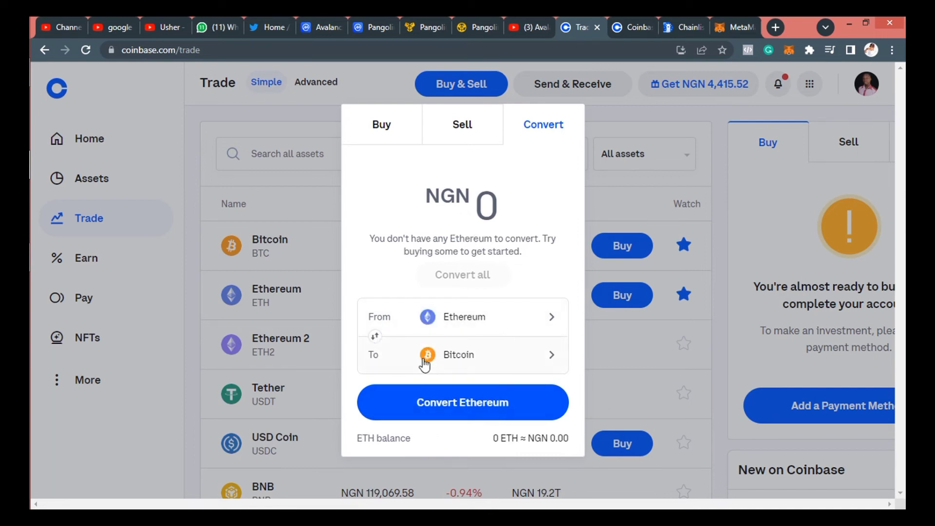
left_click(481, 356)
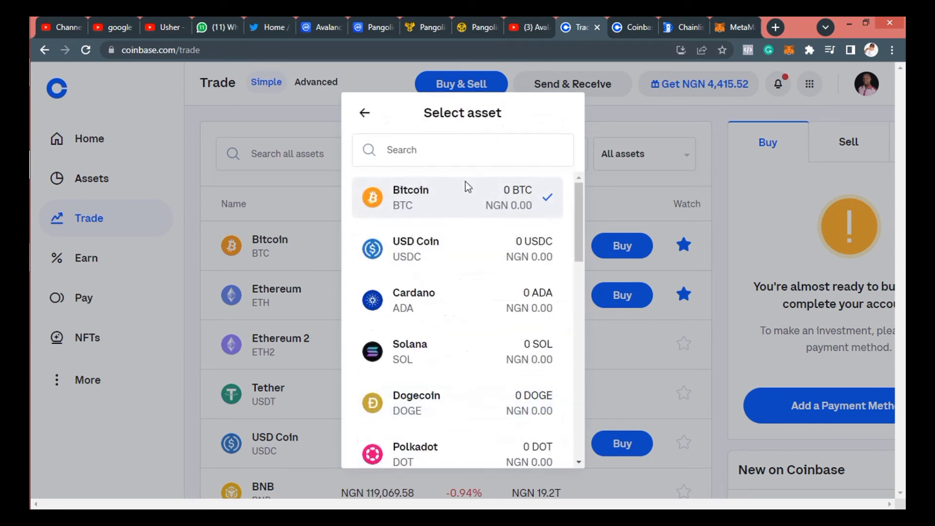
left_click(457, 151)
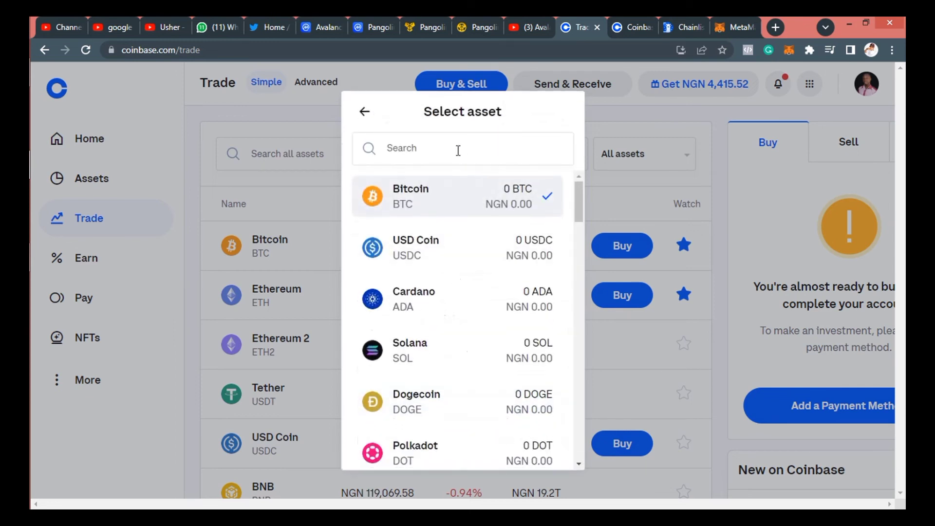
type("PAN")
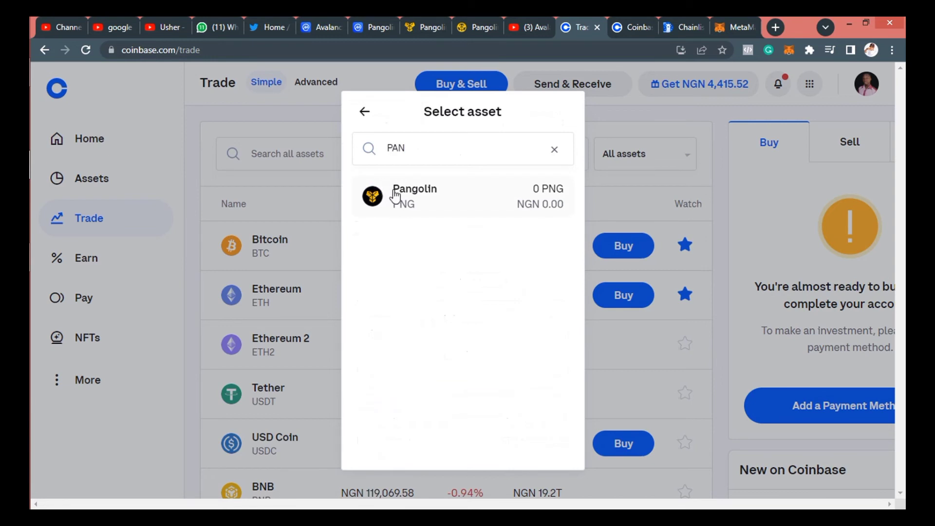
left_click(393, 199)
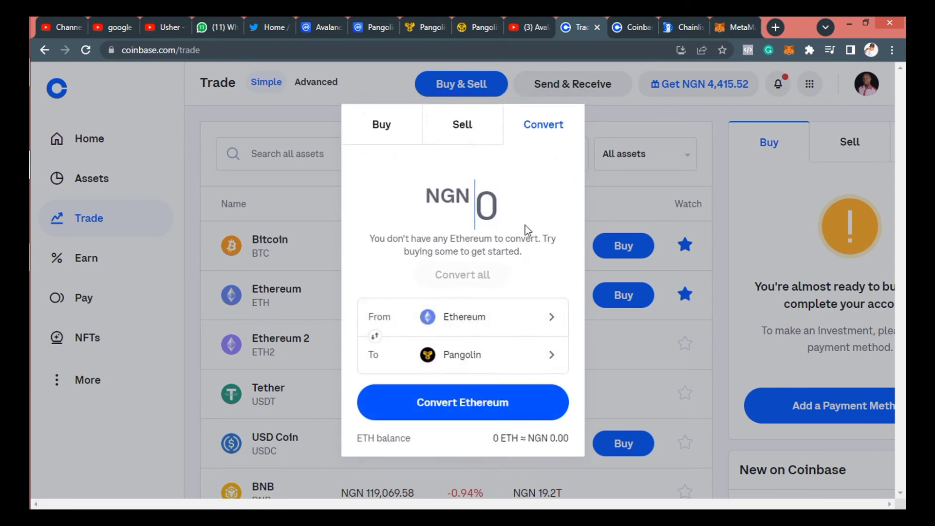
type("1000")
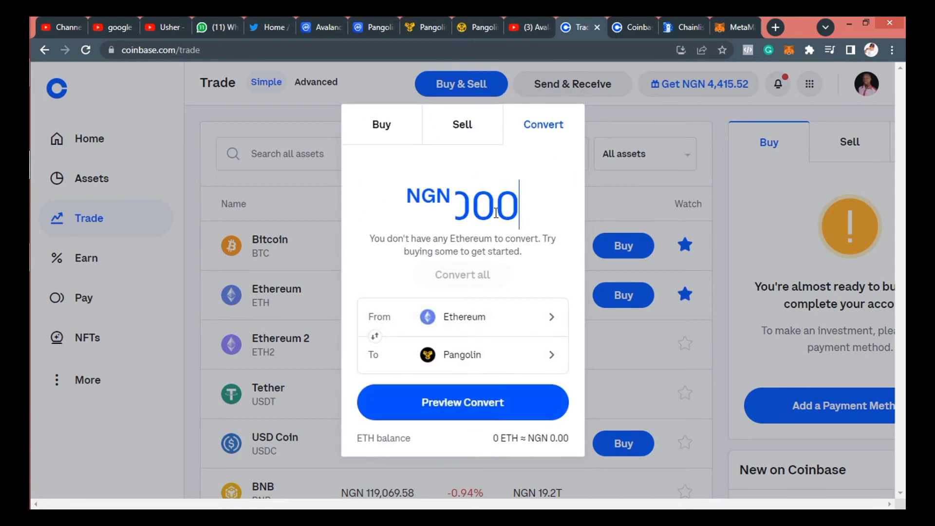
type("0")
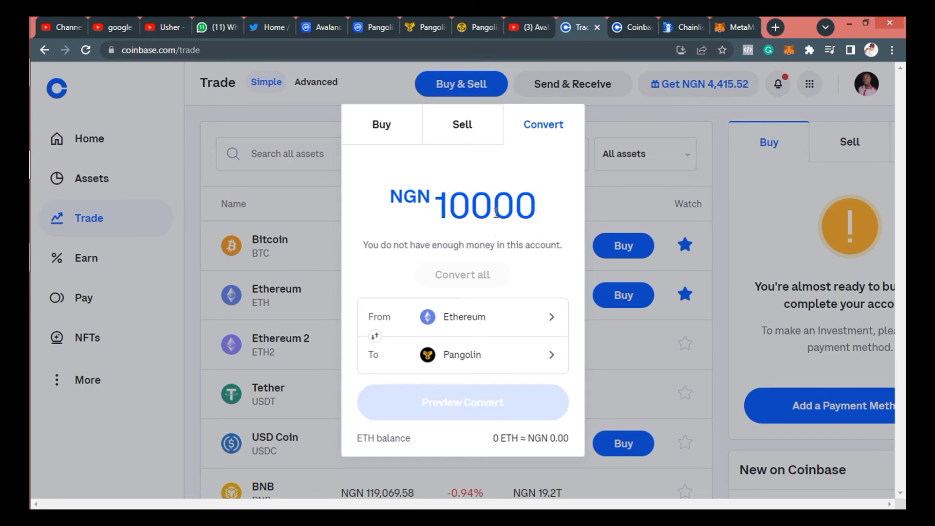
key("BackSpace")
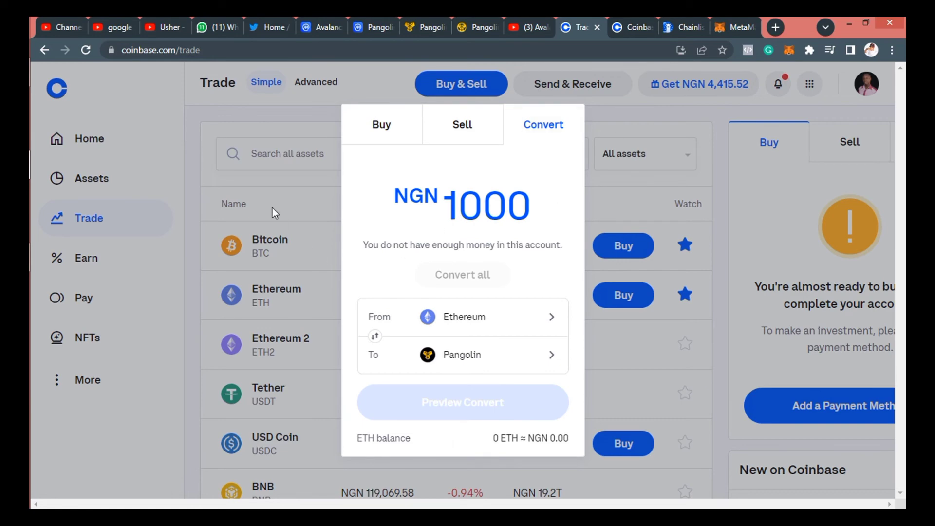
left_click(244, 108)
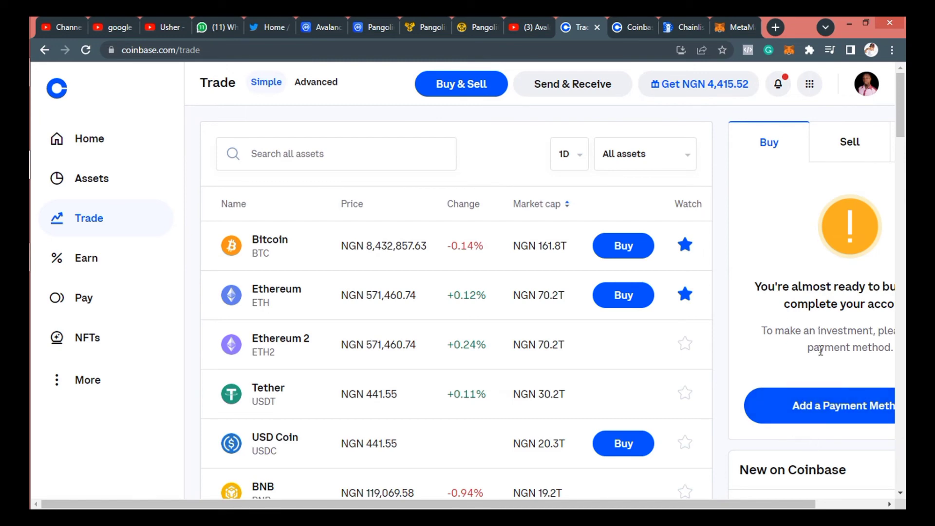
Step: Open Pangolin (PNG) from the New on Coinbase list on the Trade page
left_click_drag(901, 90, 899, 140)
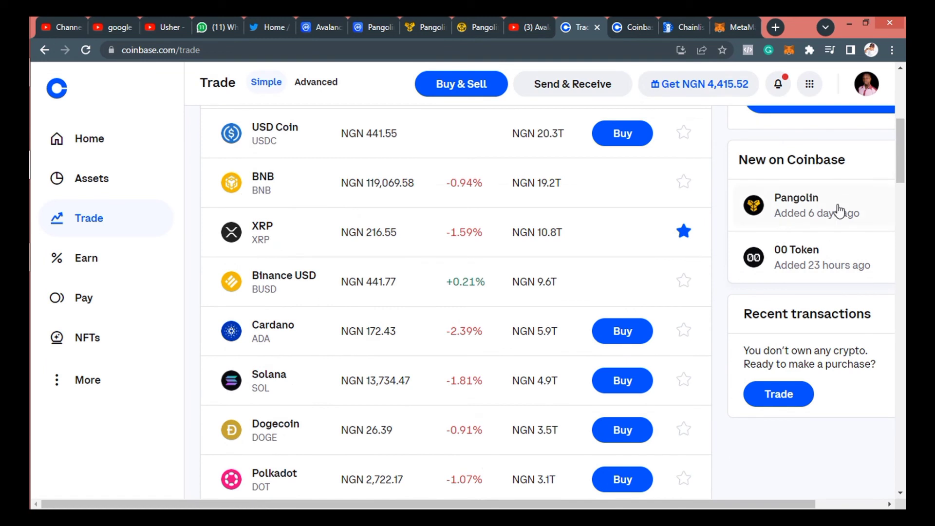
left_click(837, 205)
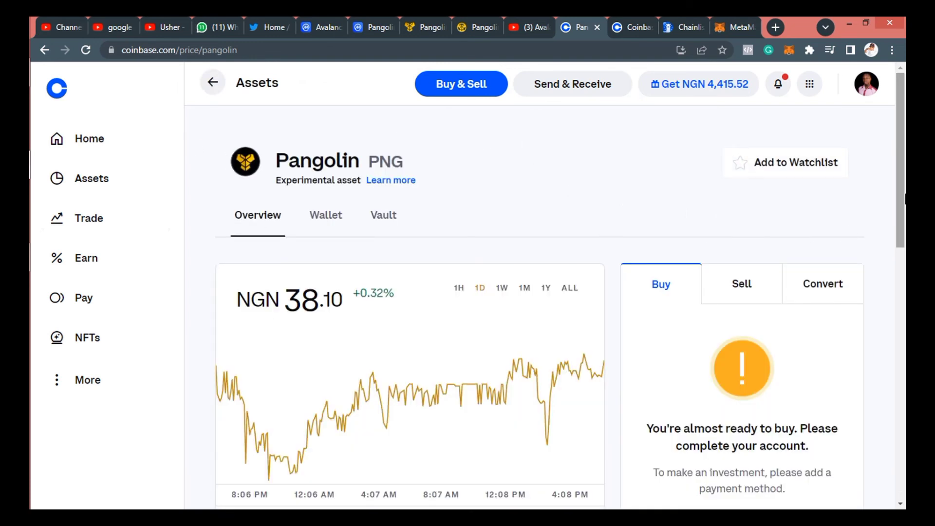
mouse_move(903, 157)
left_mouse_down()
mouse_move(900, 338)
mouse_move(900, 156)
left_mouse_up()
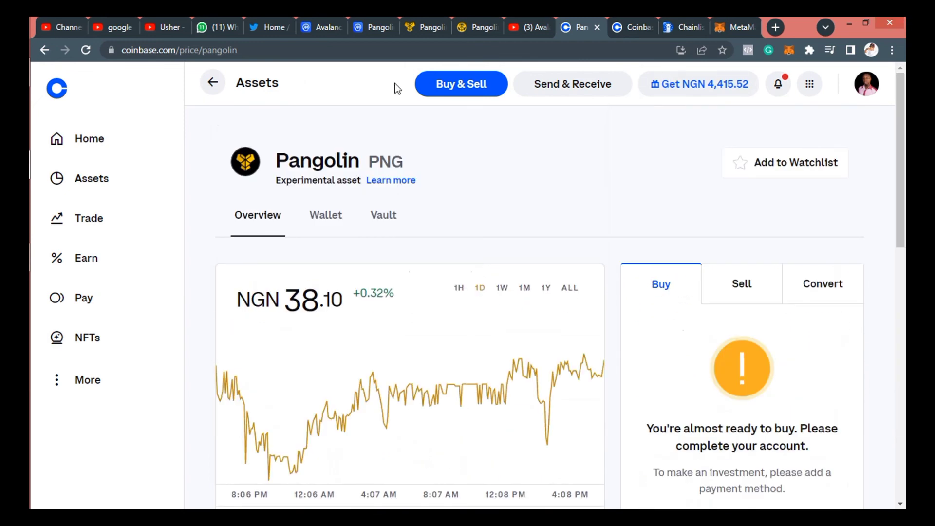
Step: Go to the Coinbase Home page and browse its promotional cards
left_click(75, 148)
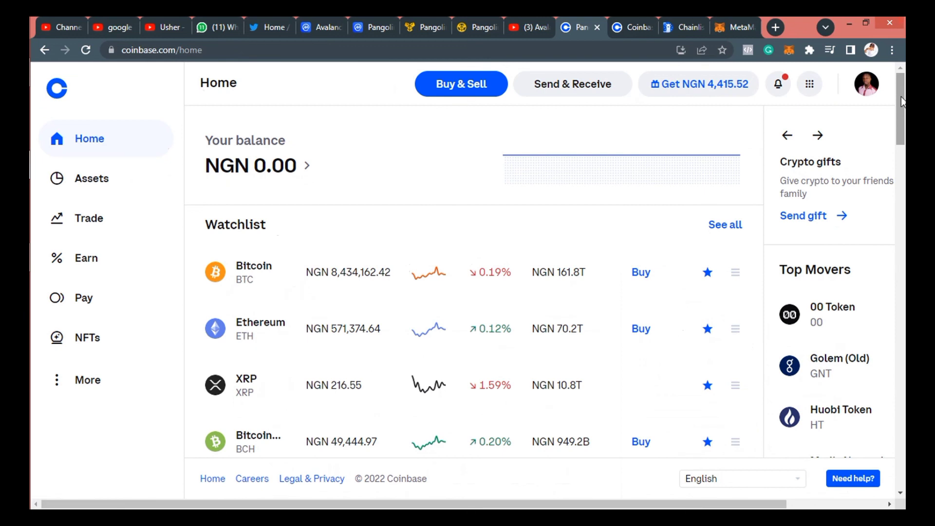
left_click_drag(902, 101, 900, 78)
left_click(792, 138)
left_click_drag(901, 127, 902, 50)
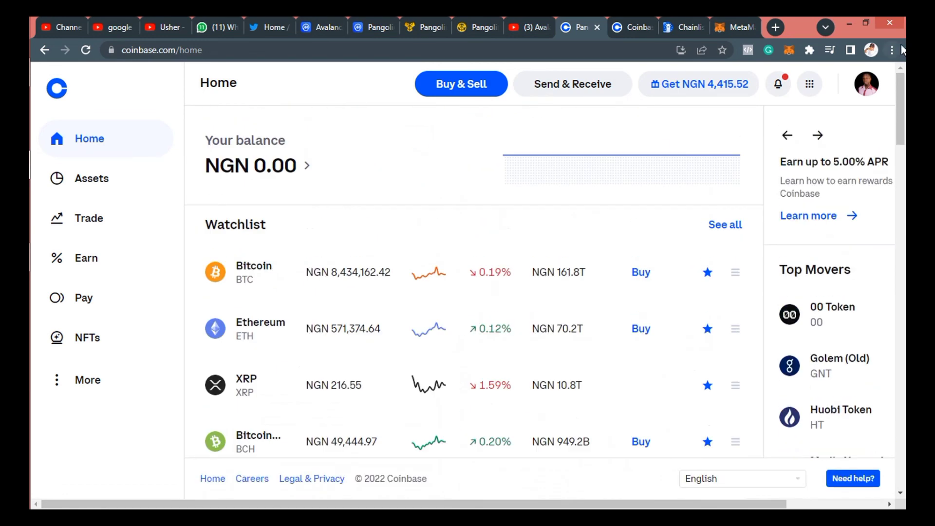